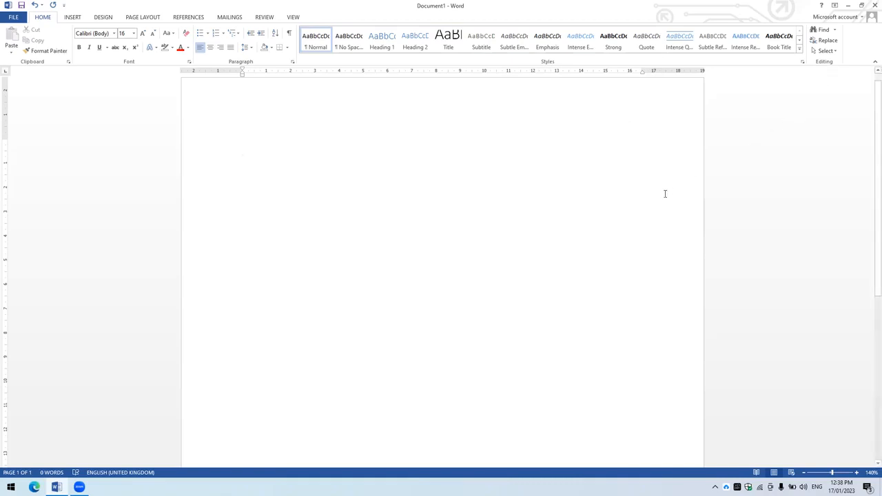
- Generate sample paragraphs in the blank document with the formula =rand()
{"action": "type", "text": "=t"}
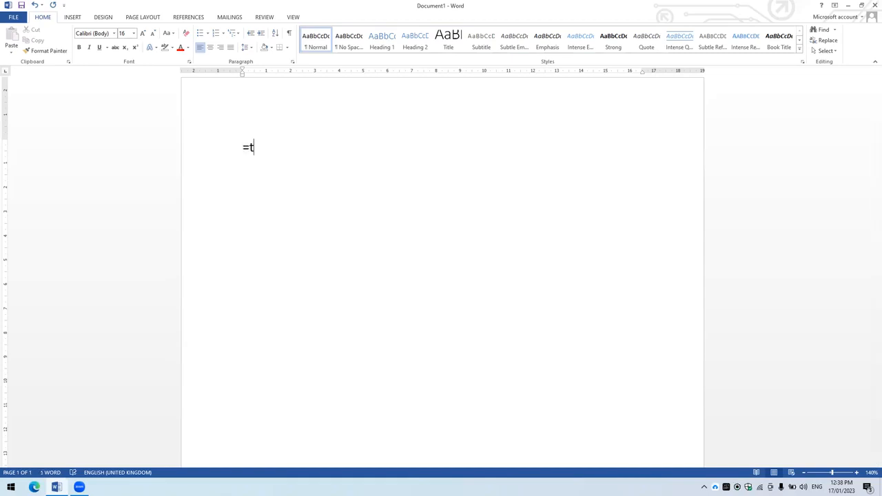
{"action": "key", "text": "BackSpace"}
{"action": "type", "text": "rand()"}
{"action": "key", "text": "Return"}
{"action": "scroll", "coordinate": [636, 193], "scroll_direction": "up", "scroll_amount": 3}
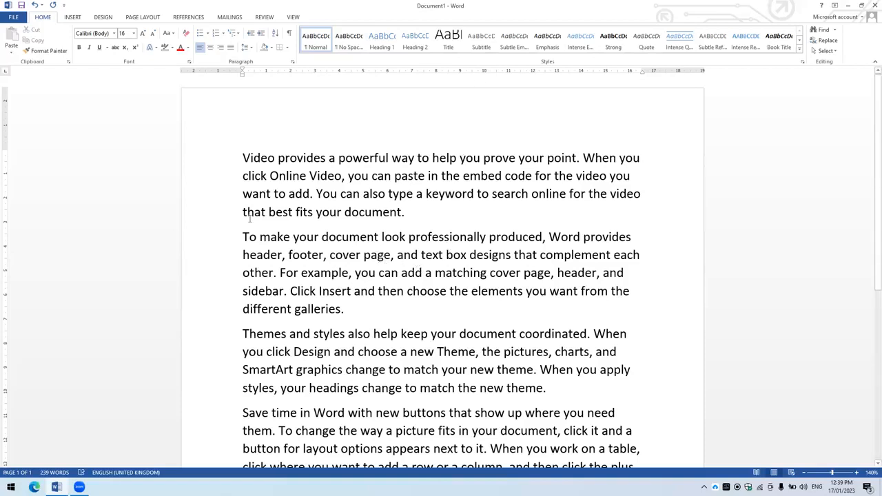
- Enlarge the first paragraph's text to 22 pt and colour it red
{"action": "double_click", "coordinate": [212, 166]}
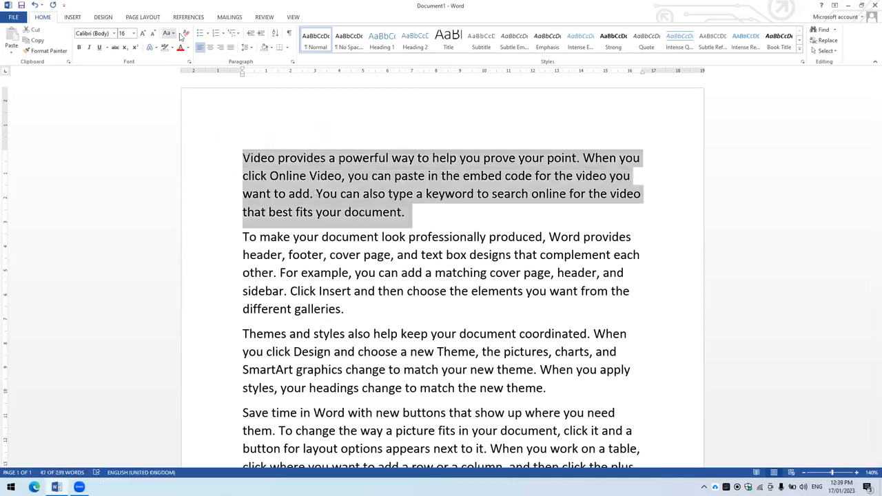
{"action": "left_click", "coordinate": [144, 36]}
{"action": "left_click", "coordinate": [144, 36]}
{"action": "left_click", "coordinate": [144, 35]}
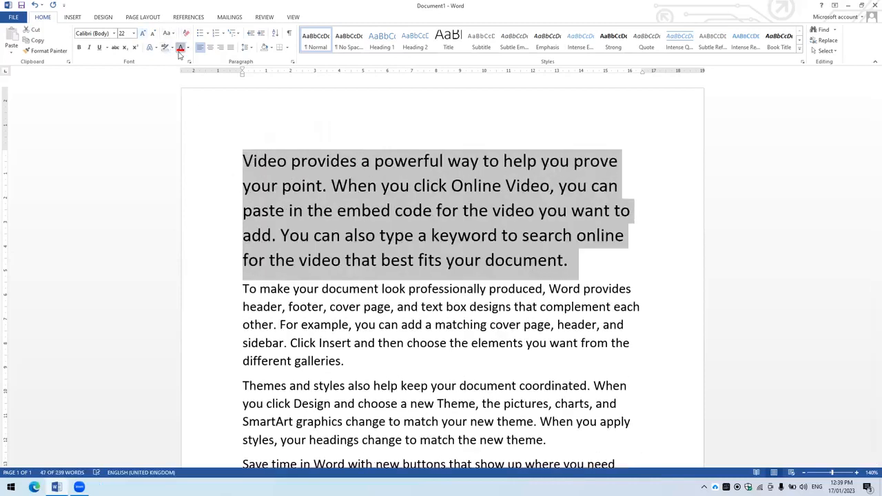
{"action": "left_click", "coordinate": [180, 46]}
{"action": "left_click", "coordinate": [376, 284]}
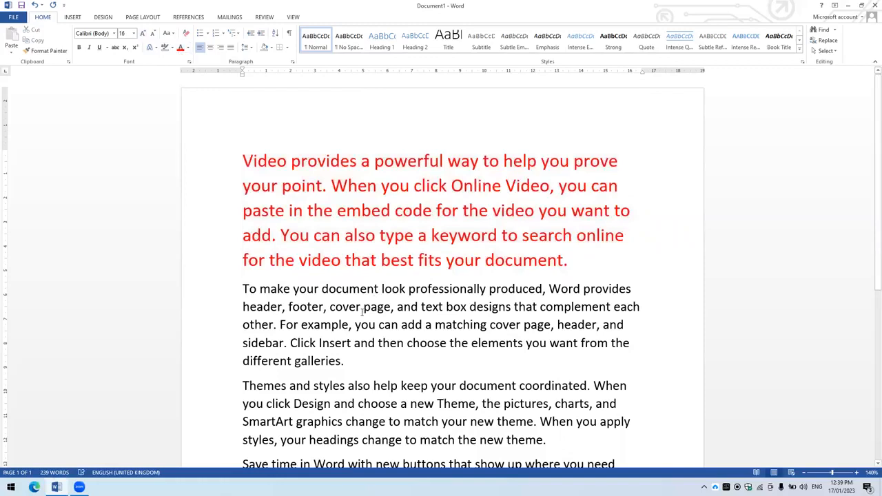
- Apply the Normal style to the whole first paragraph to reset its formatting
{"action": "double_click", "coordinate": [203, 169]}
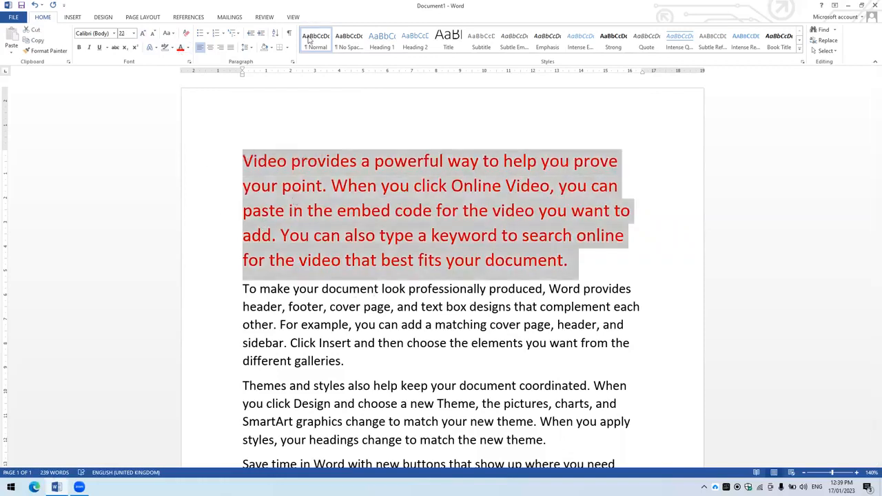
{"action": "left_click", "coordinate": [309, 39]}
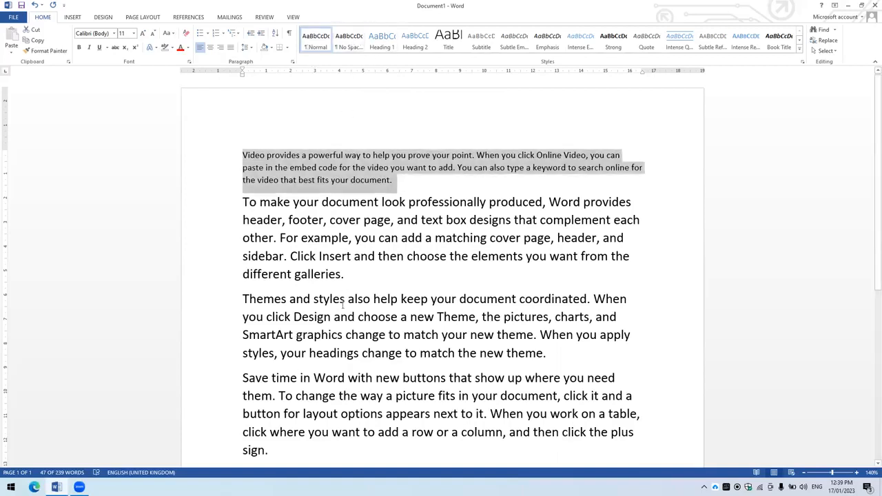
{"action": "left_click", "coordinate": [273, 257]}
- Apply the No Spacing style to the first two paragraphs and give them double line spacing
{"action": "left_click_drag", "start_coordinate": [227, 164], "coordinate": [229, 275]}
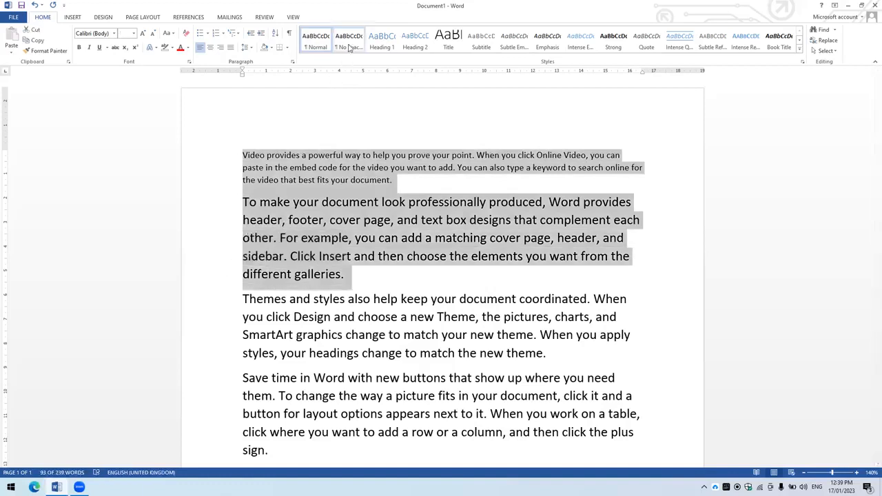
{"action": "left_click", "coordinate": [347, 46]}
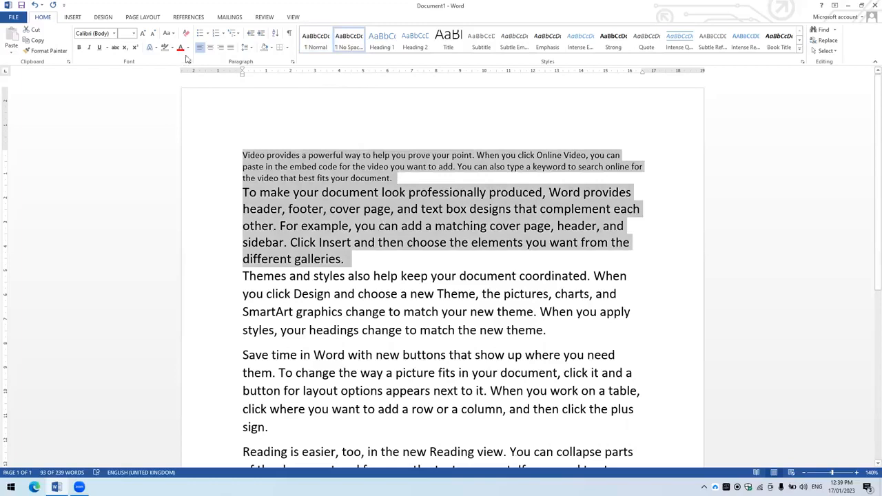
{"action": "left_click", "coordinate": [247, 47]}
{"action": "left_click", "coordinate": [256, 93]}
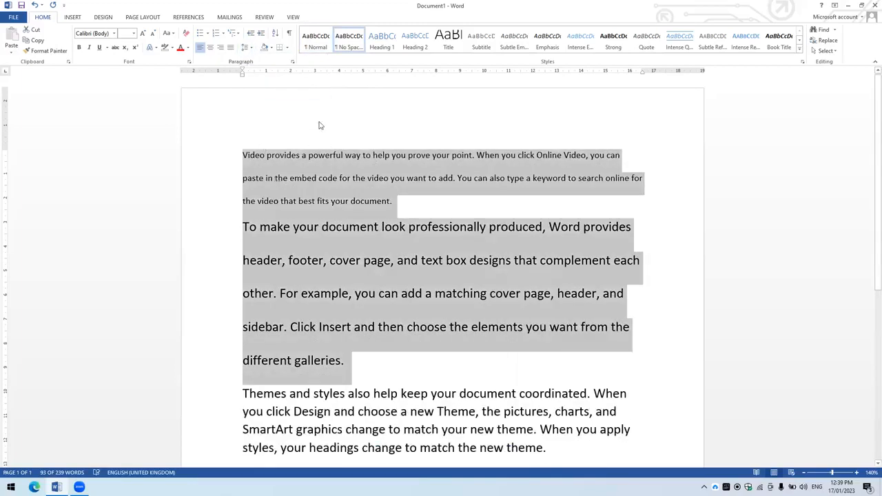
- Reapply the No Spacing style to the first two paragraphs and enlarge their text to 16 pt
{"action": "left_click", "coordinate": [356, 39]}
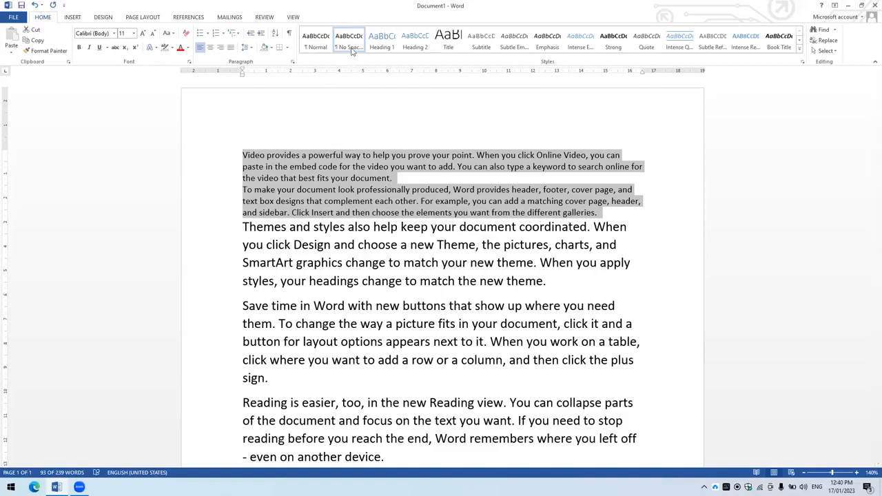
{"action": "left_click", "coordinate": [411, 190]}
{"action": "double_click", "coordinate": [223, 161]}
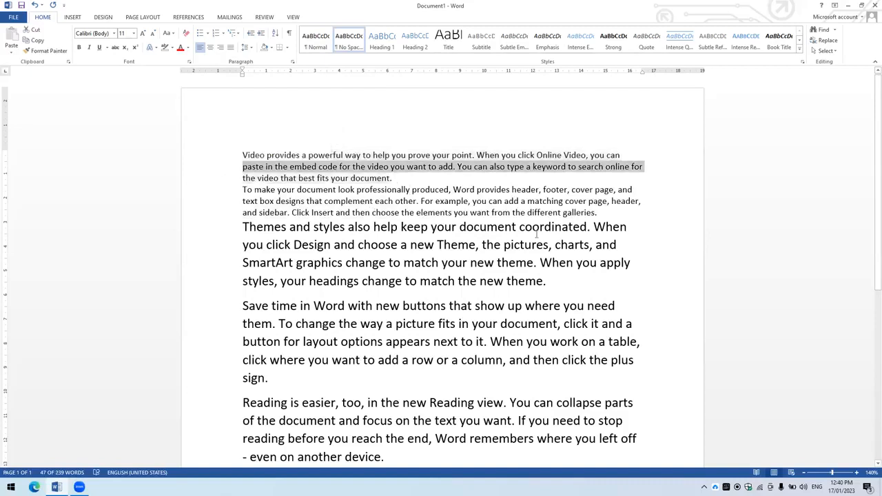
{"action": "left_click_drag", "start_coordinate": [602, 213], "coordinate": [226, 157]}
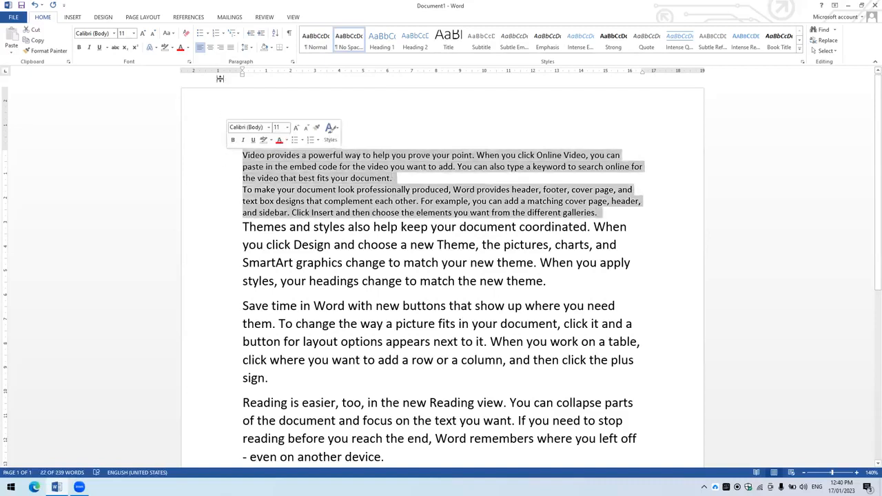
{"action": "left_click", "coordinate": [143, 33]}
{"action": "left_click", "coordinate": [143, 33]}
{"action": "left_click", "coordinate": [143, 33]}
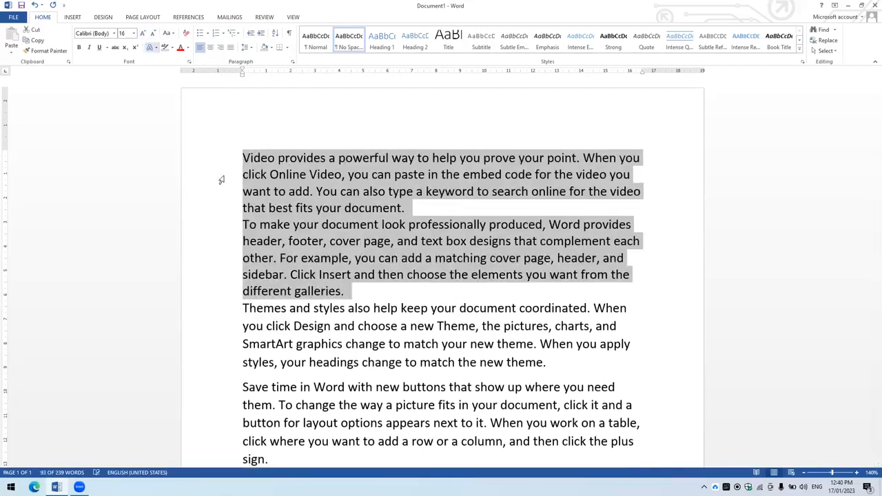
{"action": "left_click", "coordinate": [288, 242]}
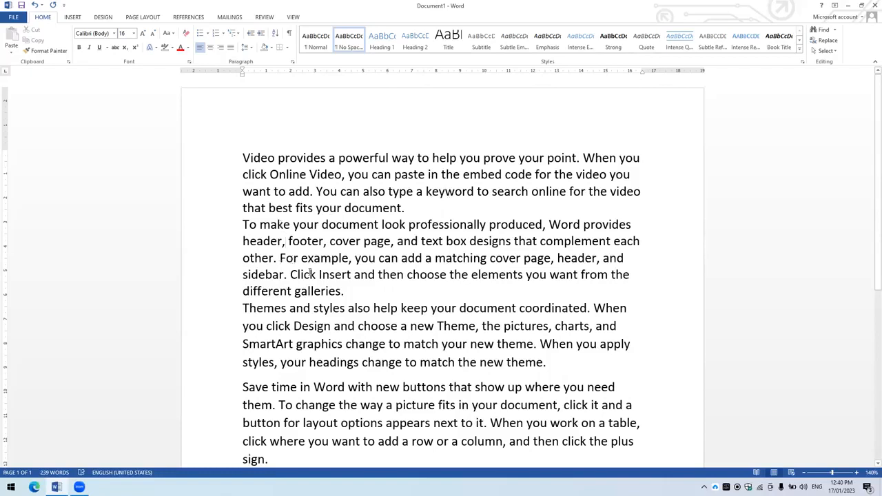
- Apply the Strong style to the whole second paragraph
{"action": "left_click", "coordinate": [209, 234]}
{"action": "double_click", "coordinate": [210, 237]}
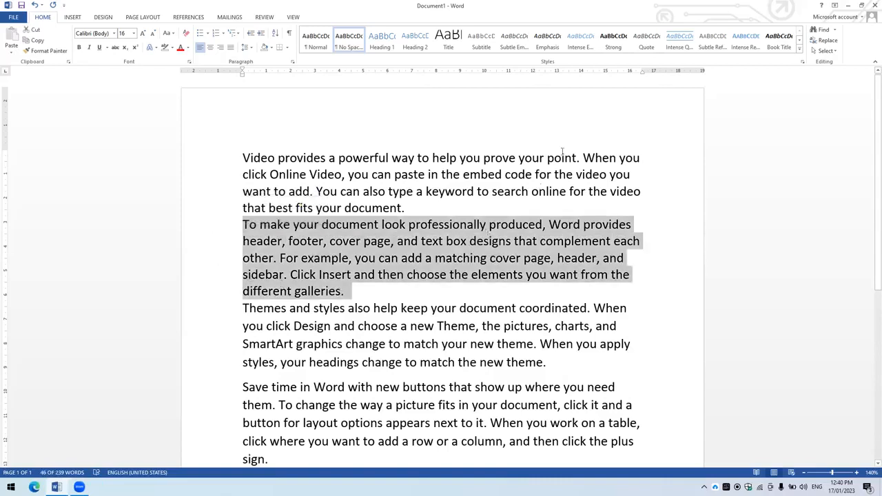
{"action": "left_click", "coordinate": [613, 43]}
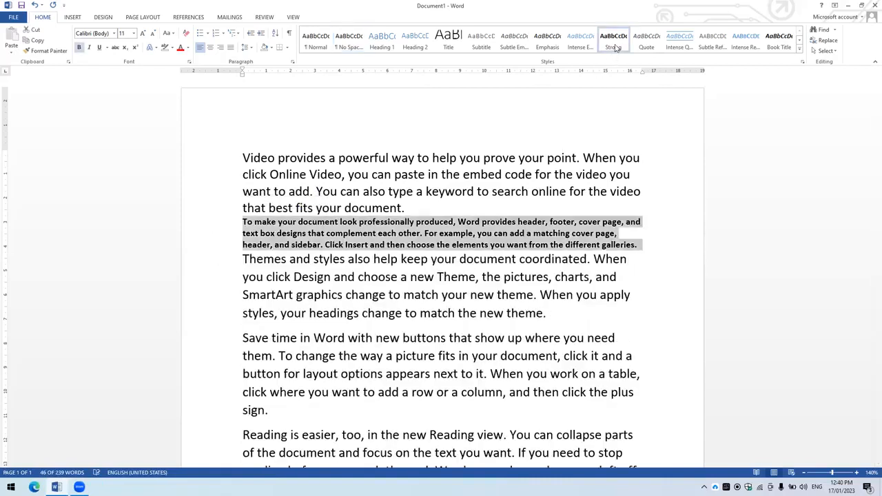
- Try the Title style on the second paragraph and return it to the Normal paragraph style
{"action": "left_click", "coordinate": [448, 44]}
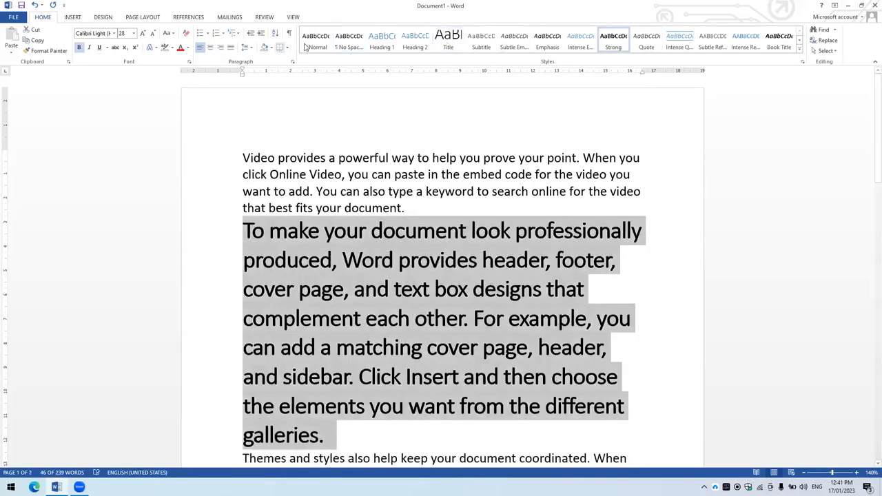
{"action": "key", "text": "ctrl+z"}
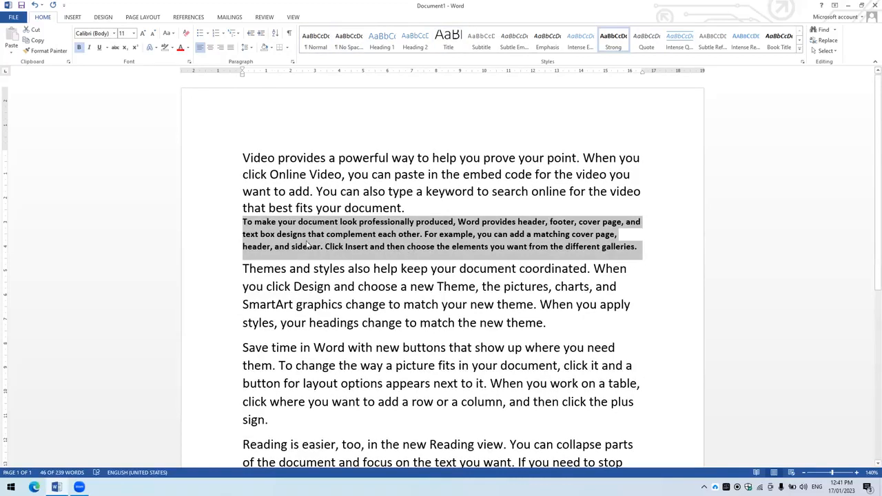
{"action": "left_click", "coordinate": [431, 262]}
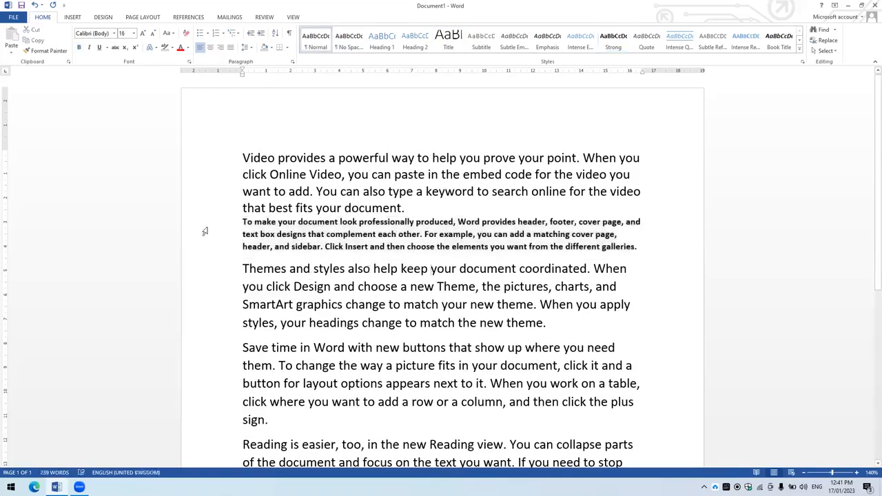
- Delete the first two paragraphs and insert an empty line above the remaining text
{"action": "left_click_drag", "start_coordinate": [635, 251], "coordinate": [253, 153]}
{"action": "key", "text": "Delete"}
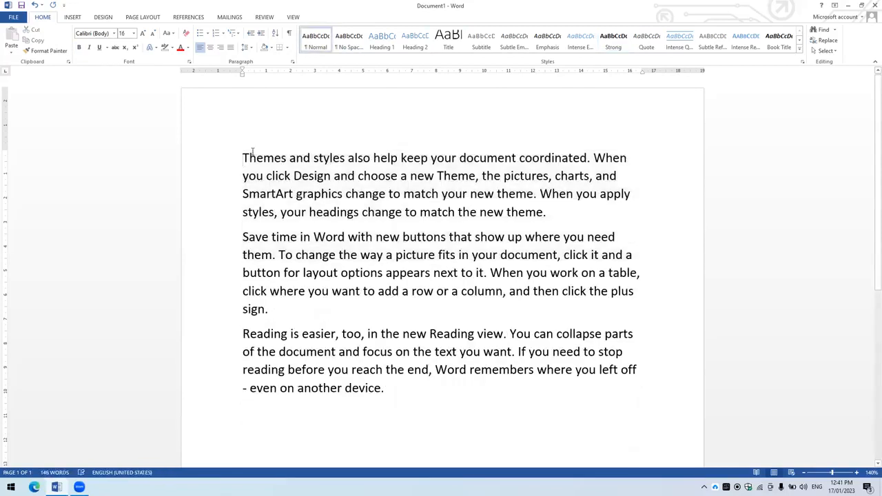
{"action": "key", "text": "Return"}
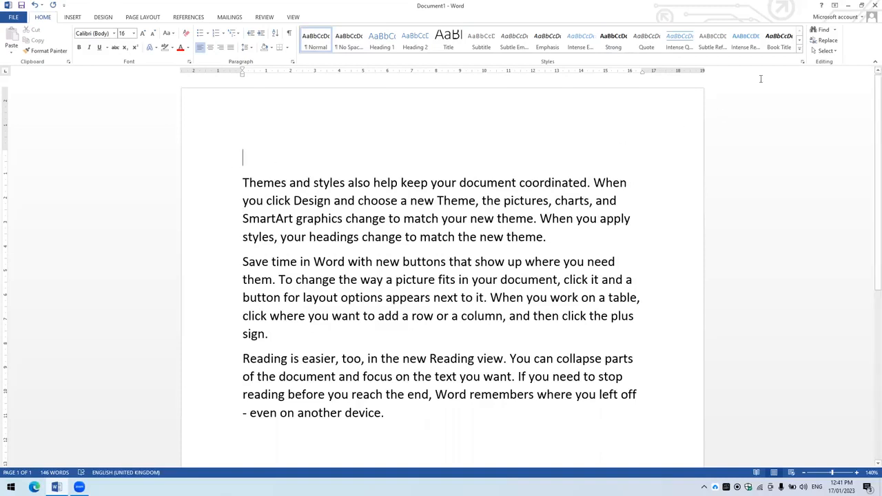
- Start creating a new style named "zone" and open its full formatting settings
{"action": "left_click", "coordinate": [799, 47]}
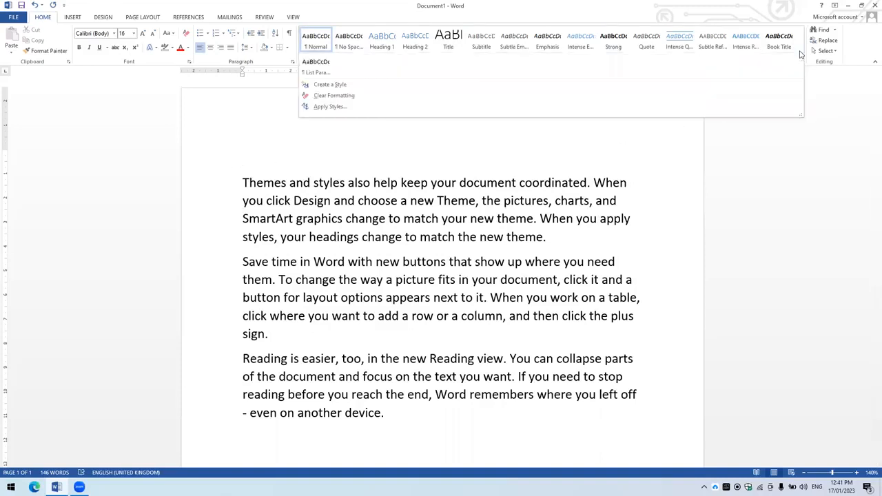
{"action": "left_click", "coordinate": [399, 85]}
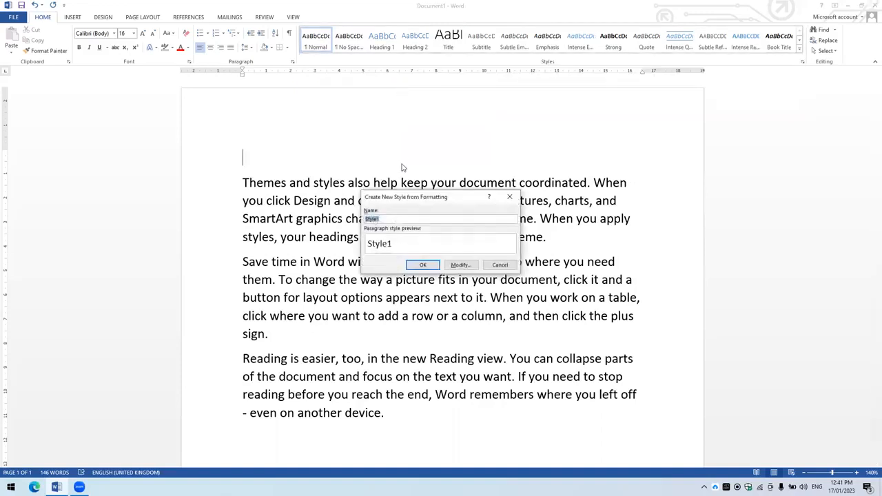
{"action": "left_click_drag", "start_coordinate": [405, 200], "coordinate": [374, 104]}
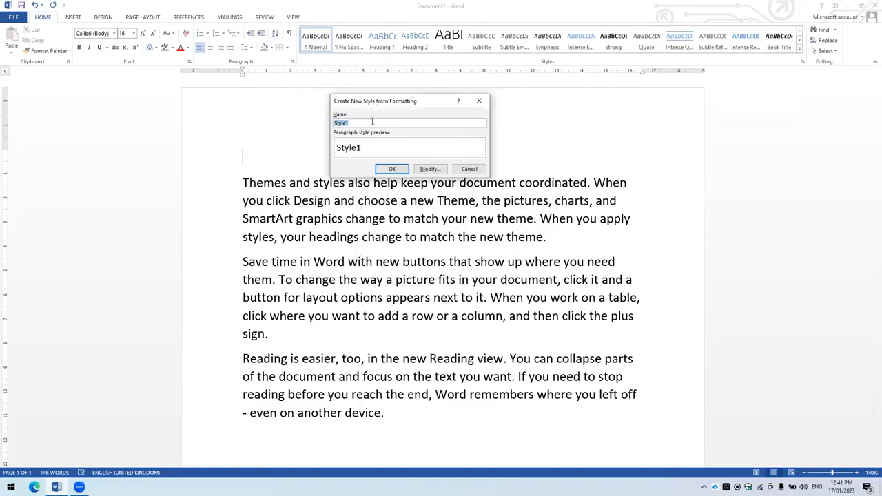
{"action": "key", "text": "BackSpace"}
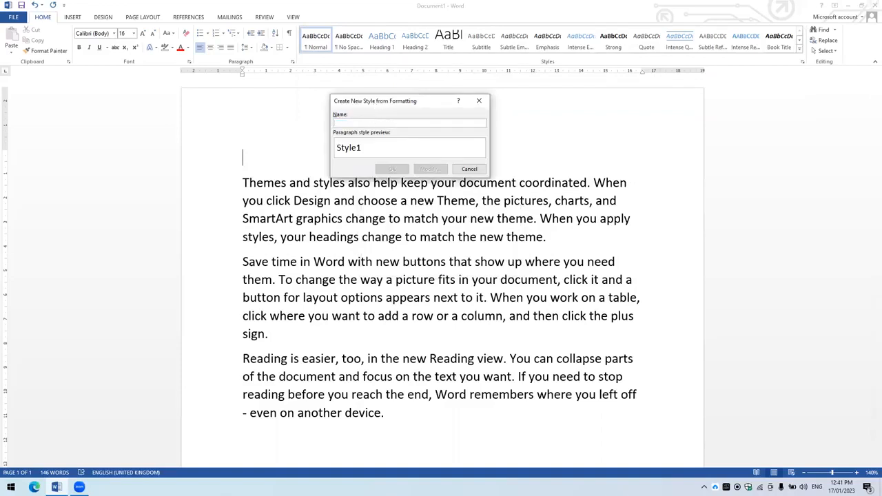
{"action": "type", "text": "zone"}
{"action": "left_click", "coordinate": [428, 170]}
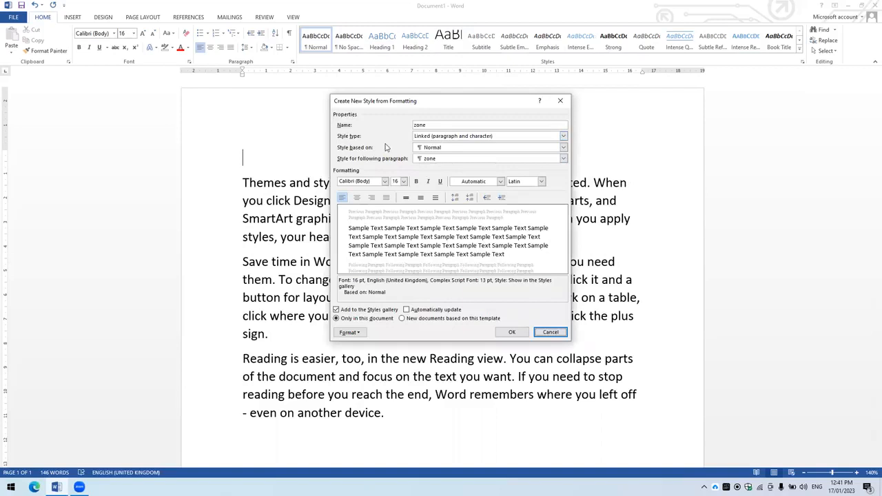
- Examine the zone style's available options for style type, base style and style for the following paragraph
{"action": "left_click", "coordinate": [441, 136]}
{"action": "left_click", "coordinate": [441, 136]}
{"action": "left_click", "coordinate": [442, 136]}
{"action": "left_click", "coordinate": [442, 136]}
{"action": "left_click", "coordinate": [442, 136]}
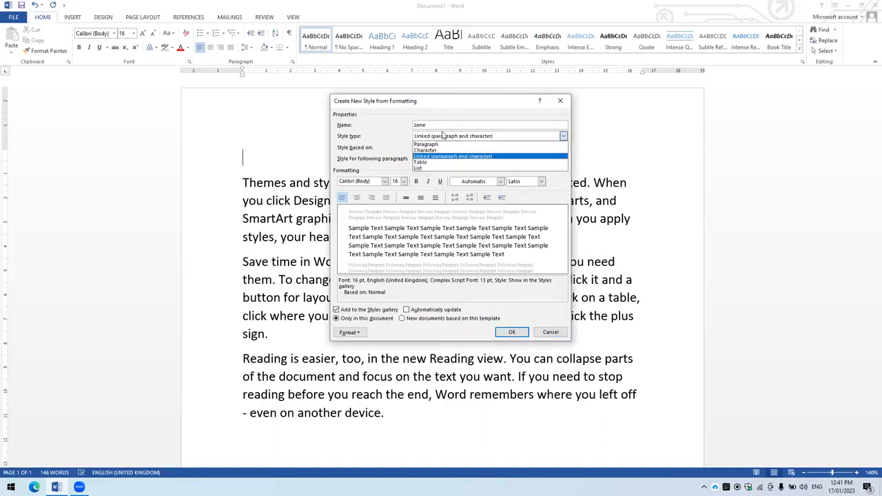
{"action": "left_click", "coordinate": [441, 135]}
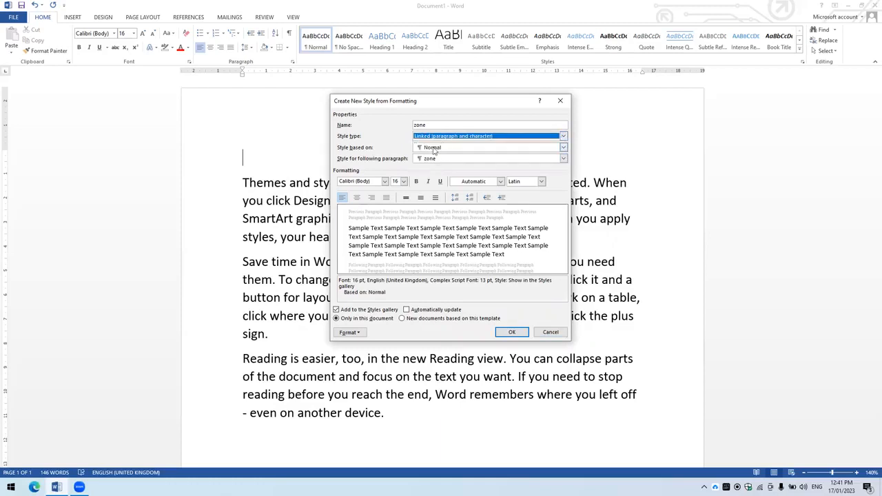
{"action": "left_click", "coordinate": [433, 148]}
{"action": "left_click", "coordinate": [433, 148]}
{"action": "left_click", "coordinate": [433, 148]}
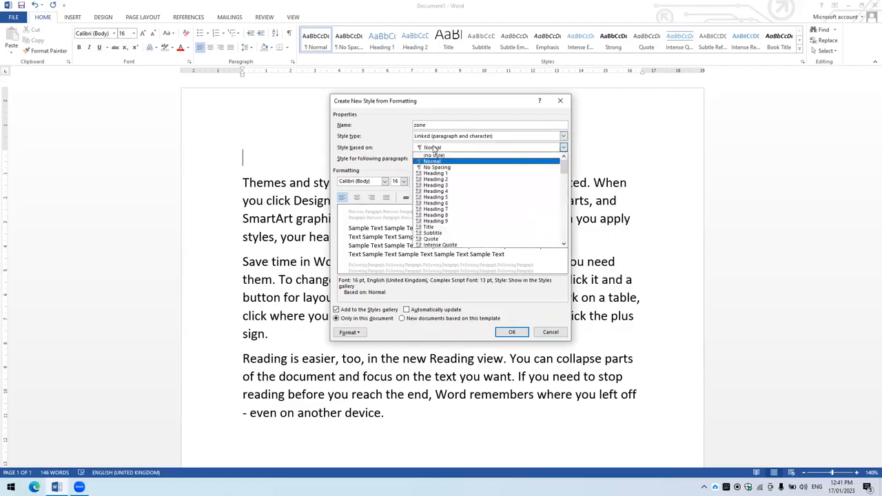
{"action": "left_click", "coordinate": [433, 147]}
{"action": "left_click", "coordinate": [433, 148]}
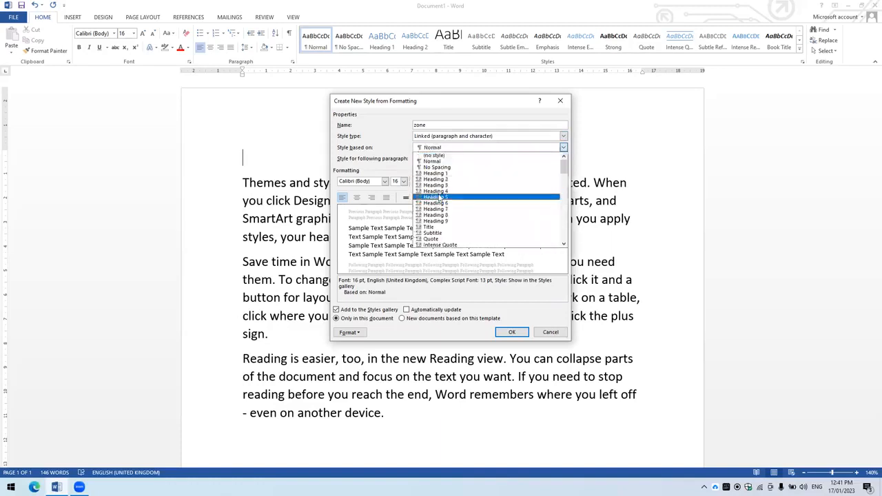
{"action": "left_click", "coordinate": [435, 148]}
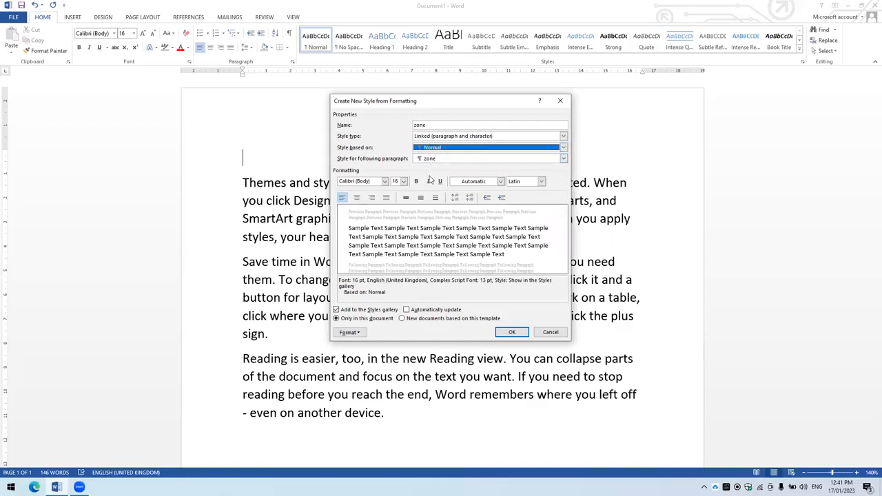
{"action": "left_click", "coordinate": [434, 160]}
{"action": "left_click", "coordinate": [434, 159]}
{"action": "left_click", "coordinate": [434, 159]}
{"action": "left_click", "coordinate": [434, 160]}
{"action": "left_click", "coordinate": [434, 160]}
{"action": "left_click", "coordinate": [434, 160]}
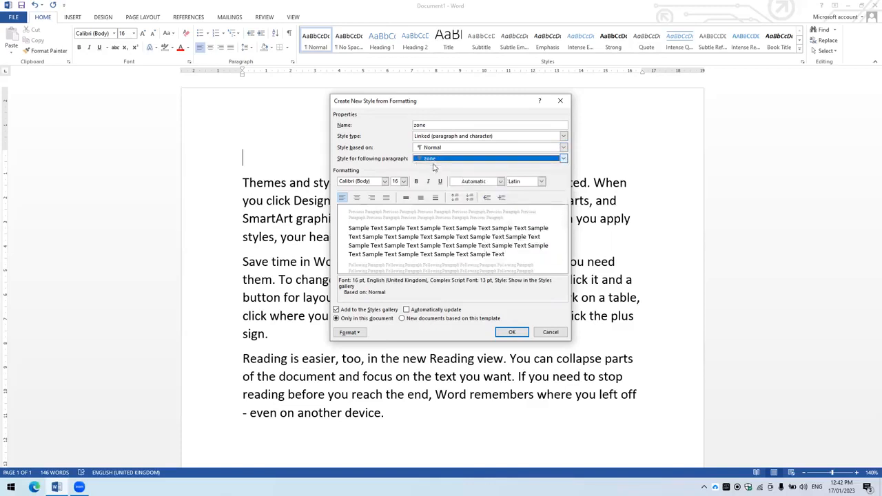
- Format the zone style's text as Times New Roman, 24 pt, bold and red
{"action": "left_click", "coordinate": [384, 181]}
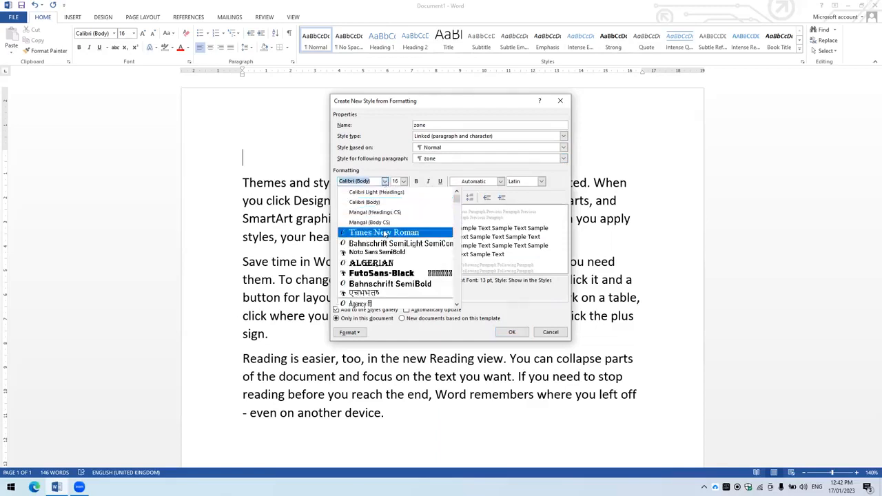
{"action": "left_click", "coordinate": [386, 232]}
{"action": "left_click", "coordinate": [404, 181]}
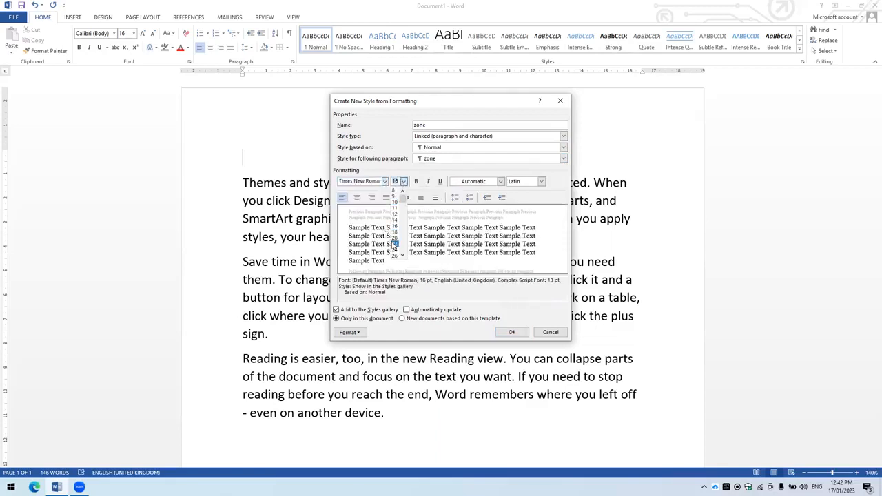
{"action": "left_click", "coordinate": [392, 251]}
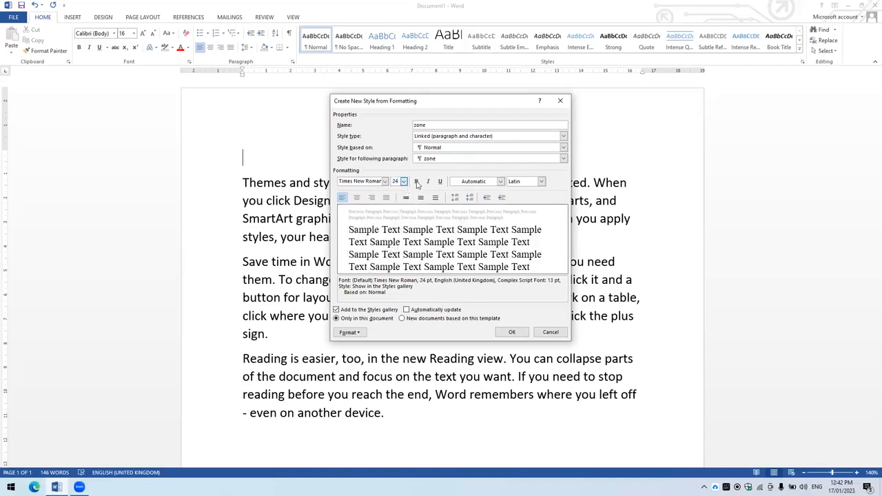
{"action": "left_click", "coordinate": [416, 182]}
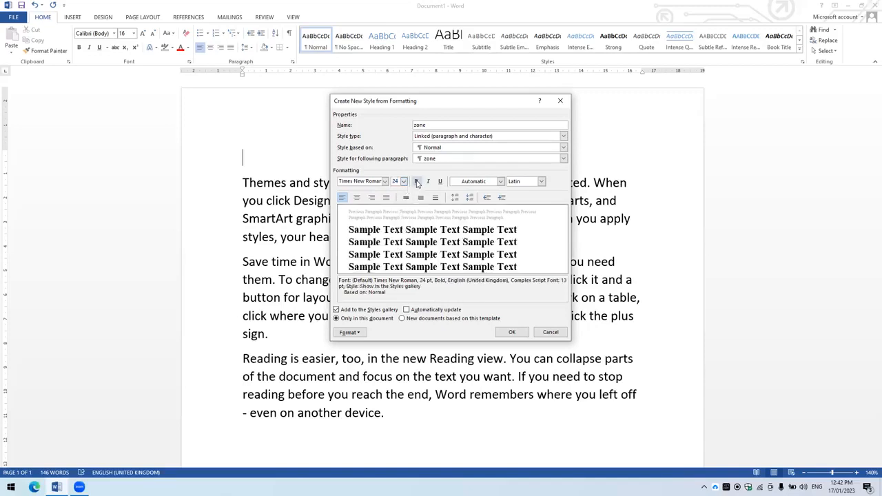
{"action": "left_click", "coordinate": [473, 183]}
{"action": "left_click", "coordinate": [462, 264]}
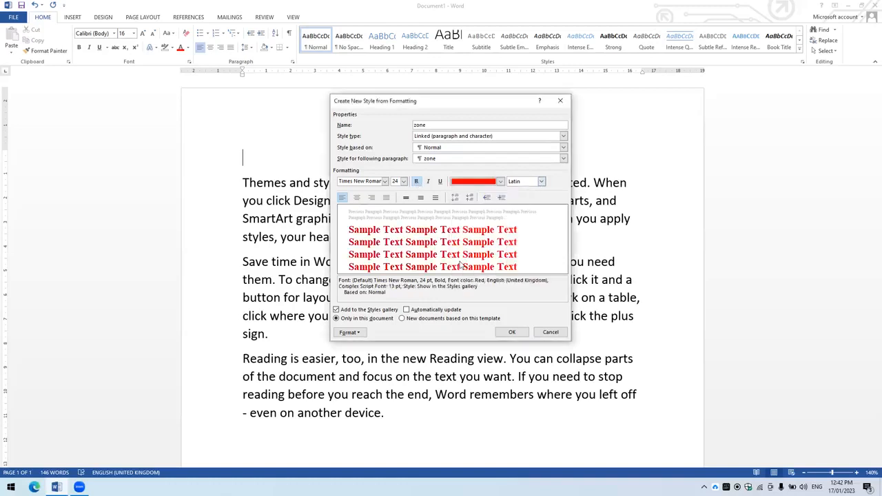
- Centre the zone style's paragraphs and save the new style for this document only
{"action": "left_click", "coordinate": [356, 198]}
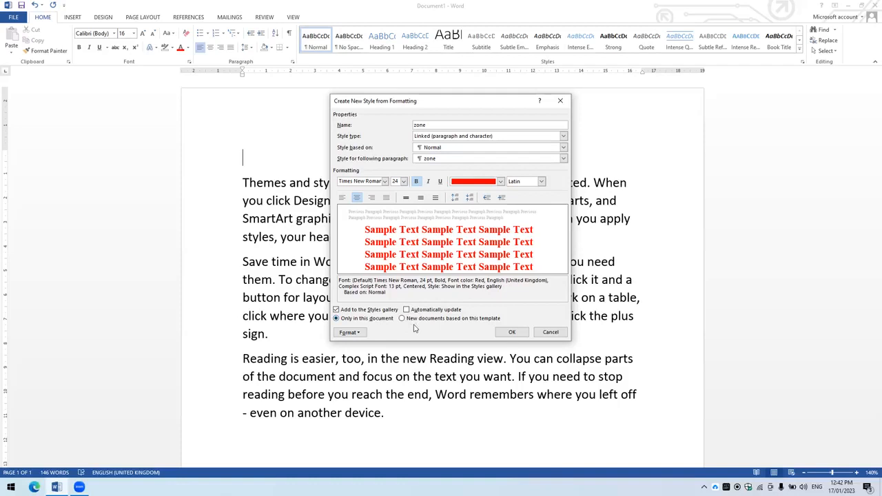
{"action": "left_click", "coordinate": [365, 322]}
{"action": "left_click", "coordinate": [499, 331]}
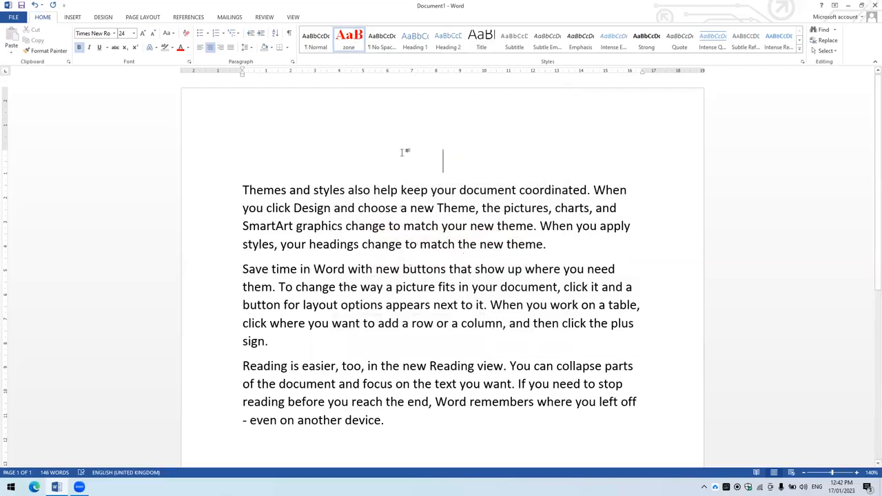
- Reset the empty first line to the Normal style, enter "Computer" on it and apply the zone style to that word
{"action": "left_click", "coordinate": [316, 45]}
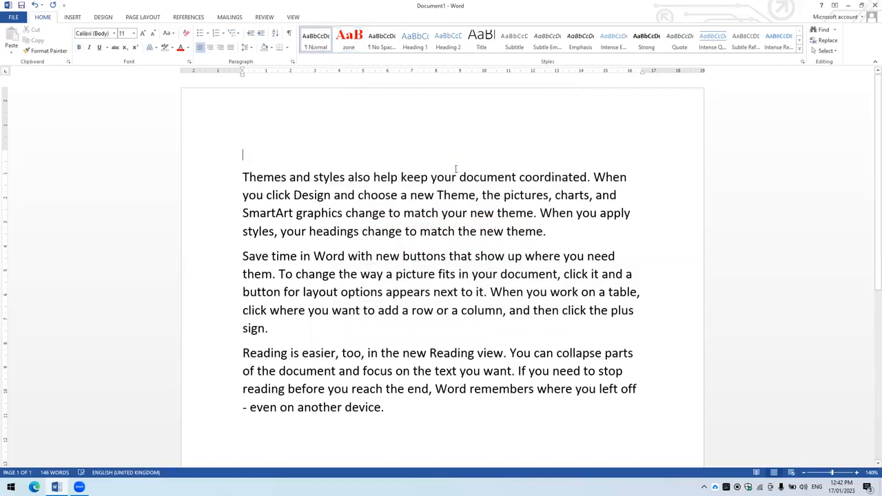
{"action": "type", "text": "1vkp"}
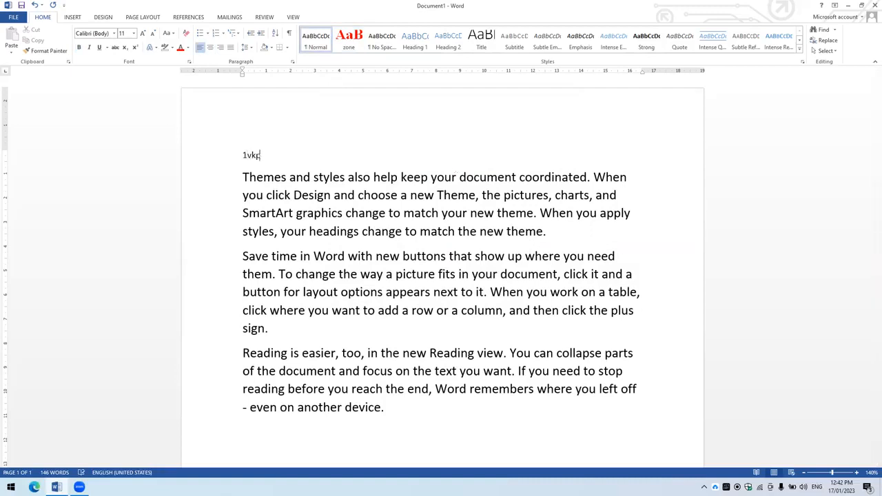
{"action": "type", "text": ","}
{"action": "key", "text": "BackSpace"}
{"action": "key", "text": "BackSpace"}
{"action": "key", "text": "BackSpace"}
{"action": "key", "text": "BackSpace"}
{"action": "key", "text": "BackSpace"}
{"action": "type", "text": "Computer"}
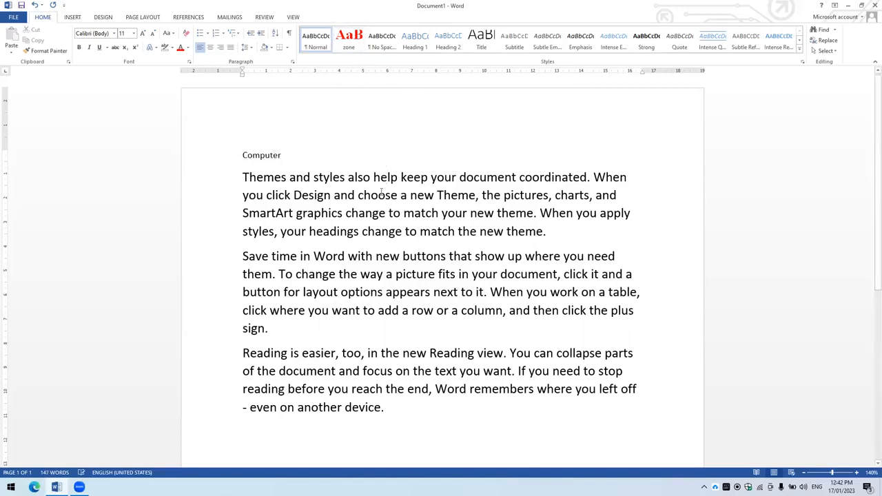
{"action": "left_click", "coordinate": [218, 155]}
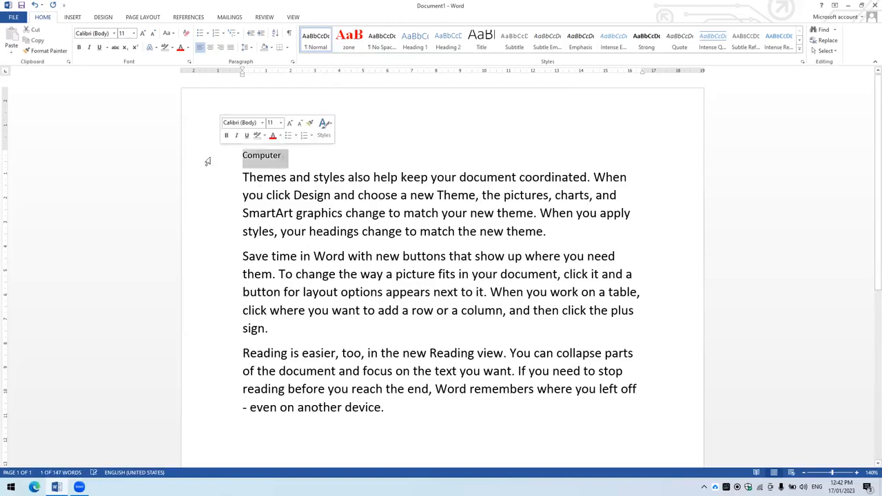
{"action": "left_click", "coordinate": [347, 41]}
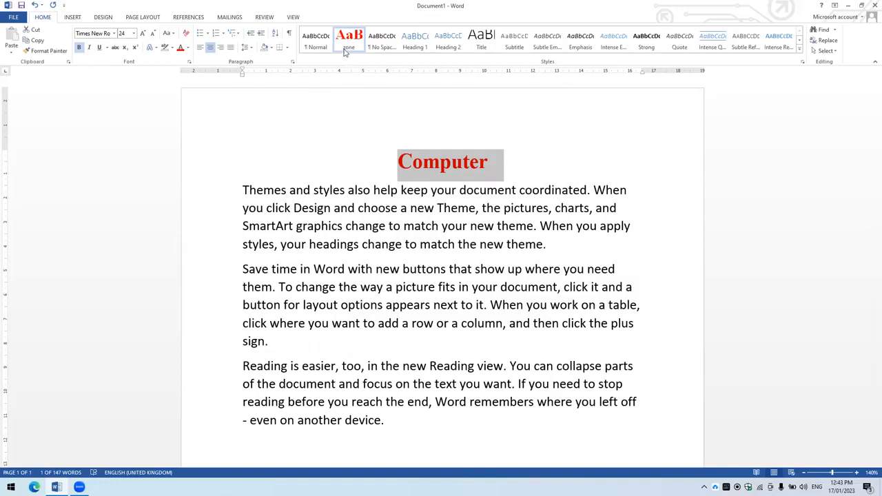
- Add a "Match" heading line after the first body paragraph and apply the zone style to it
{"action": "left_click", "coordinate": [568, 251]}
{"action": "key", "text": "Return"}
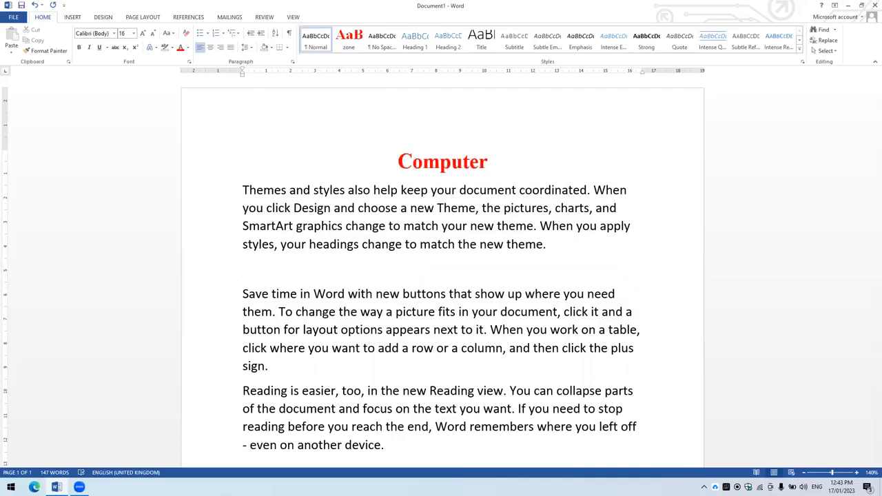
{"action": "type", "text": "Match"}
{"action": "double_click", "coordinate": [267, 269]}
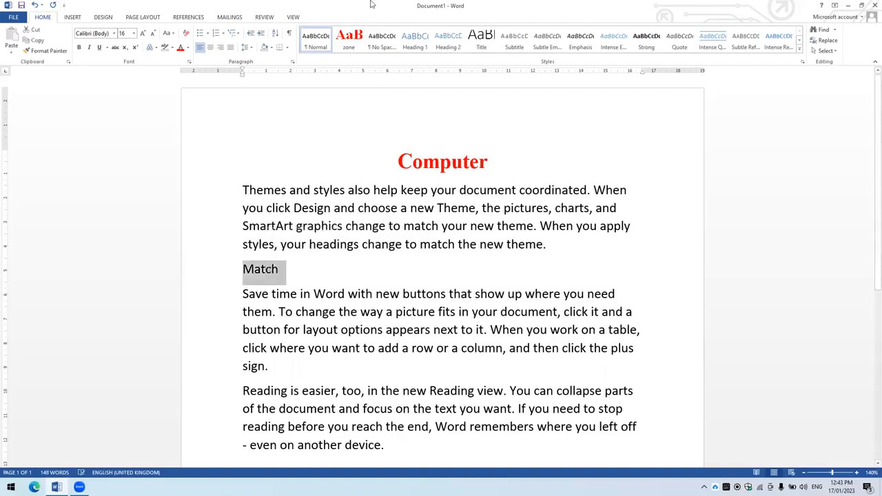
{"action": "left_click", "coordinate": [346, 46]}
- Insert a line reading "Reading" above the last paragraph
{"action": "scroll", "coordinate": [349, 72], "scroll_direction": "down", "scroll_amount": 4}
{"action": "left_click", "coordinate": [326, 245]}
{"action": "key", "text": "Return"}
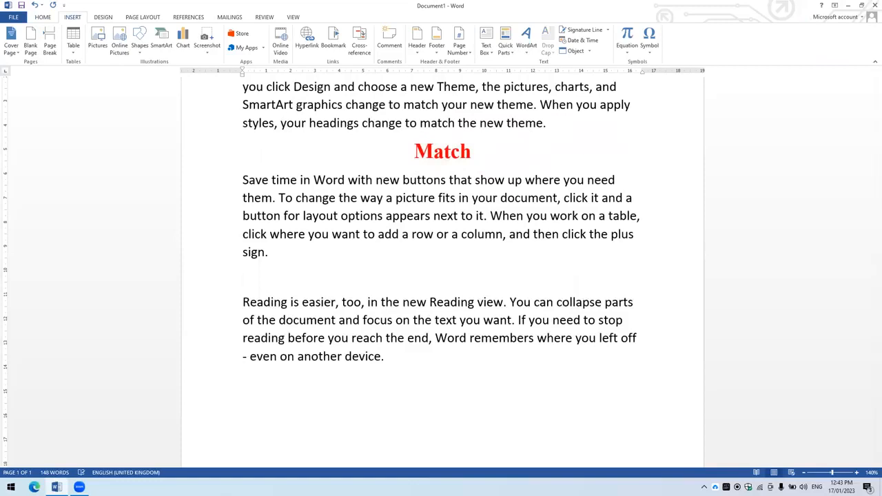
{"action": "type", "text": "S"}
{"action": "key", "text": "BackSpace"}
{"action": "type", "text": "1rea"}
{"action": "key", "text": "BackSpace"}
{"action": "key", "text": "BackSpace"}
{"action": "key", "text": "BackSpace"}
{"action": "key", "text": "BackSpace"}
{"action": "type", "text": "Reading"}
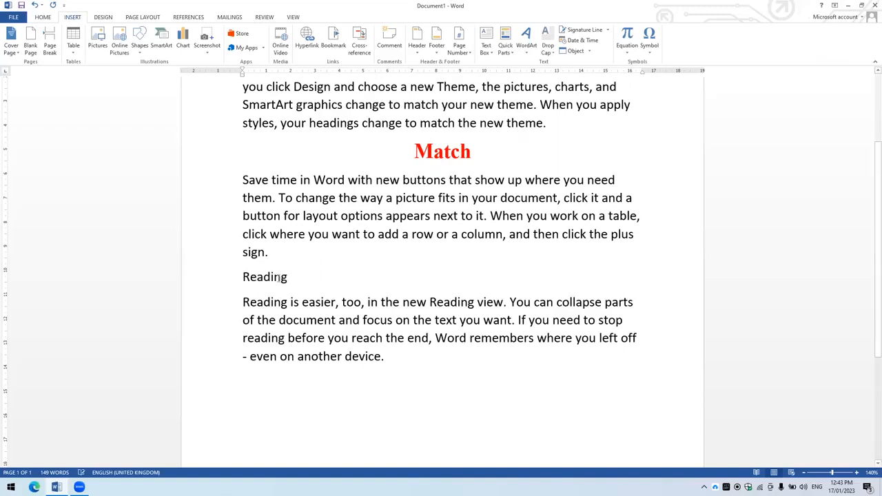
- Apply the zone style to the "Reading" line
{"action": "left_click", "coordinate": [226, 282]}
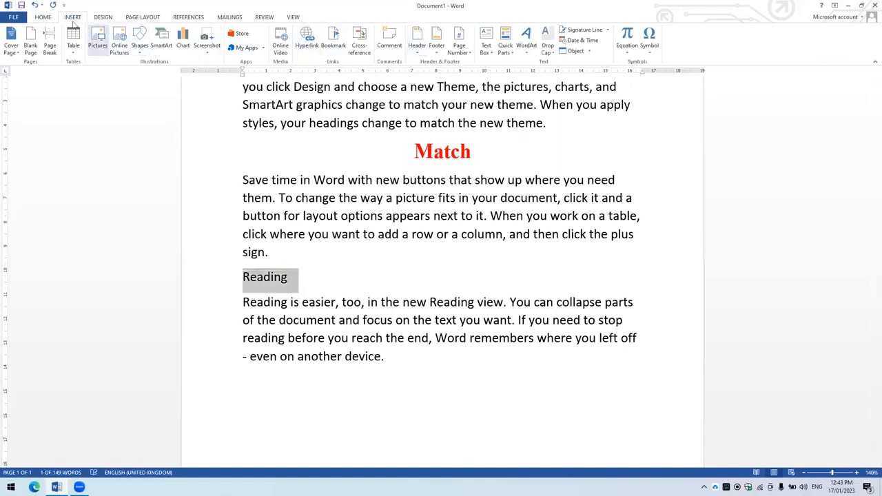
{"action": "left_click", "coordinate": [42, 17]}
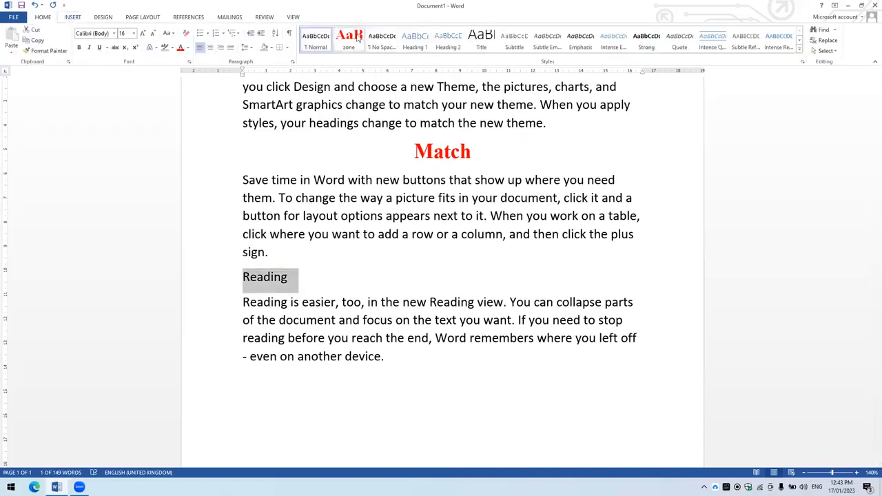
{"action": "left_click", "coordinate": [357, 38]}
{"action": "left_click", "coordinate": [537, 274]}
{"action": "scroll", "coordinate": [538, 270], "scroll_direction": "up", "scroll_amount": 3}
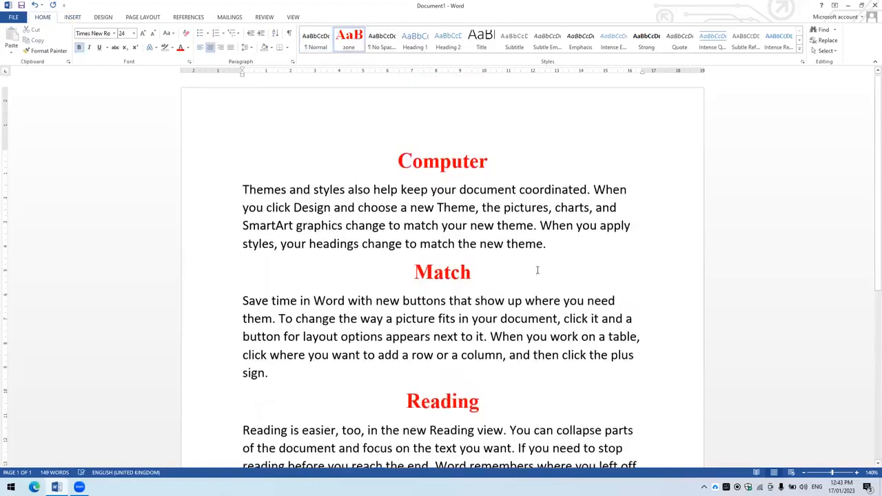
- Search the document for "video" and clear the search
{"action": "left_click", "coordinate": [505, 190]}
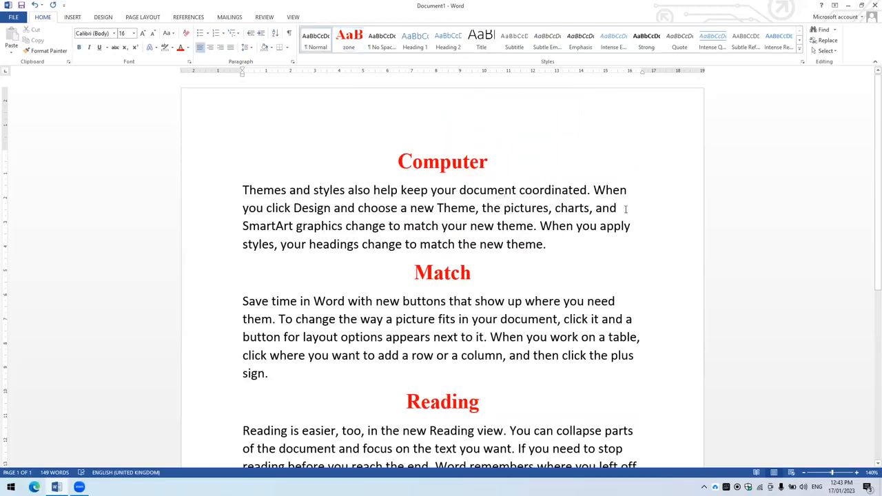
{"action": "left_click", "coordinate": [644, 226]}
{"action": "key", "text": "ctrl+f"}
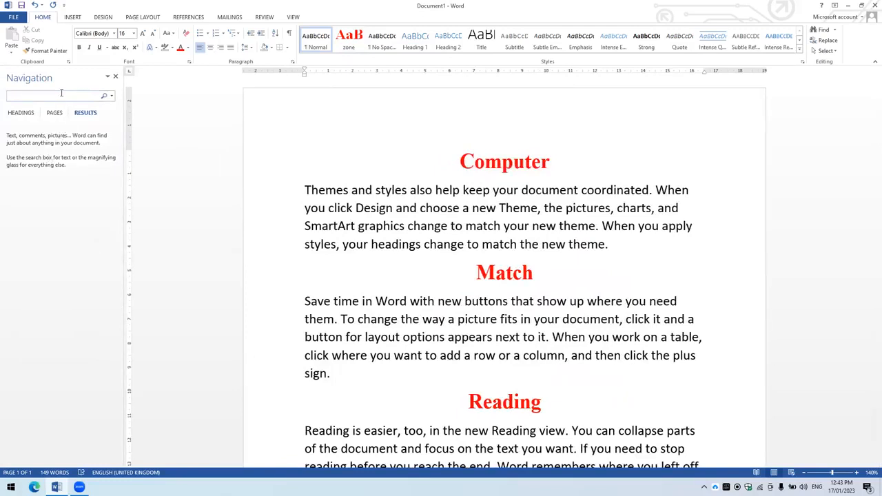
{"action": "type", "text": "video"}
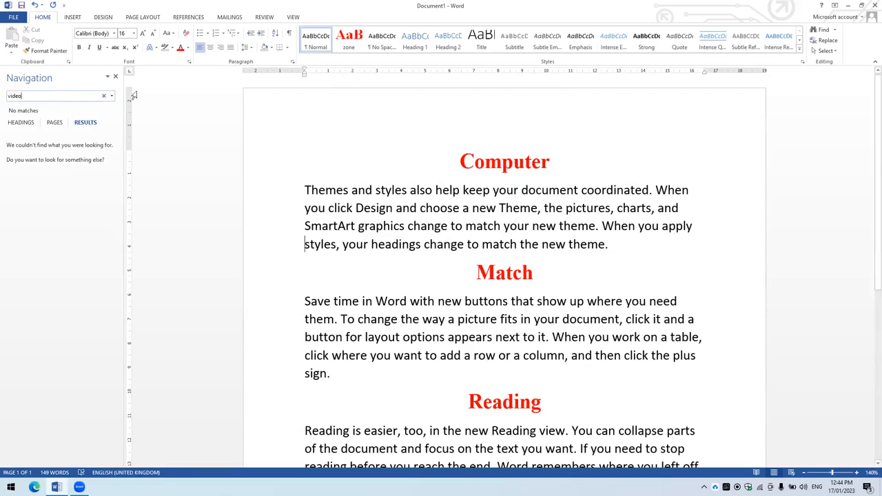
{"action": "left_click", "coordinate": [103, 96]}
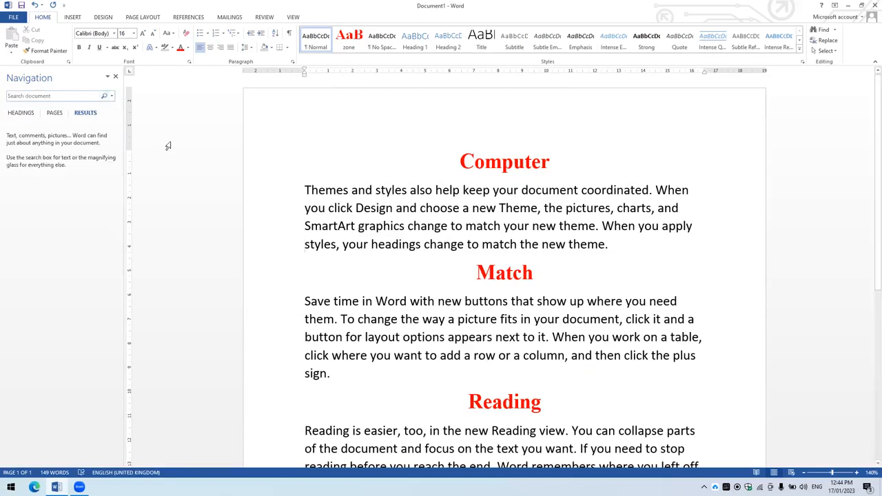
- Search the document for "theme" and visit its matches, working back to the first one
{"action": "type", "text": "the"}
{"action": "key", "text": "BackSpace"}
{"action": "key", "text": "BackSpace"}
{"action": "key", "text": "BackSpace"}
{"action": "left_click", "coordinate": [27, 95]}
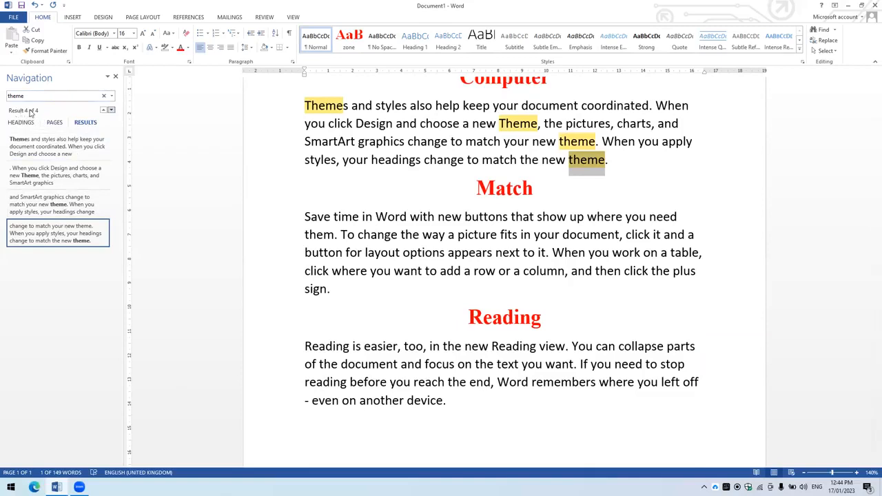
{"action": "left_click", "coordinate": [43, 207]}
{"action": "left_click", "coordinate": [46, 178]}
{"action": "left_click", "coordinate": [56, 154]}
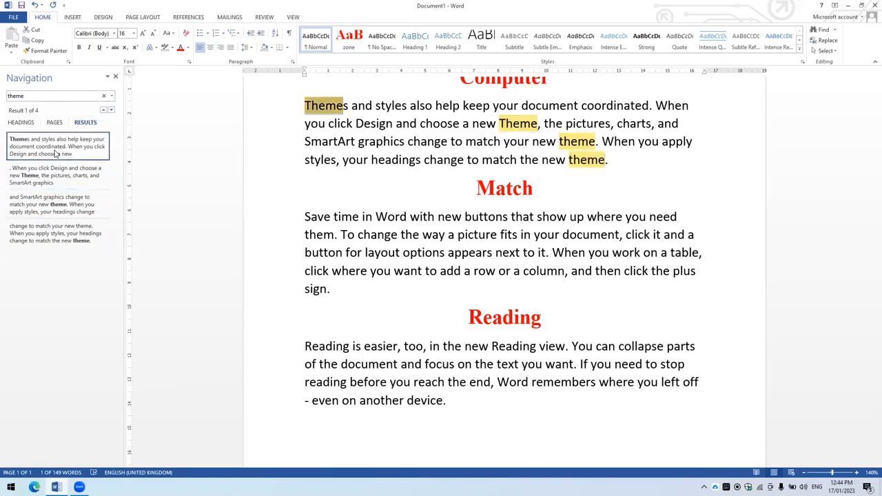
- Examine the page thumbnails and the headings outline of the document in the navigation view
{"action": "left_click", "coordinate": [51, 124]}
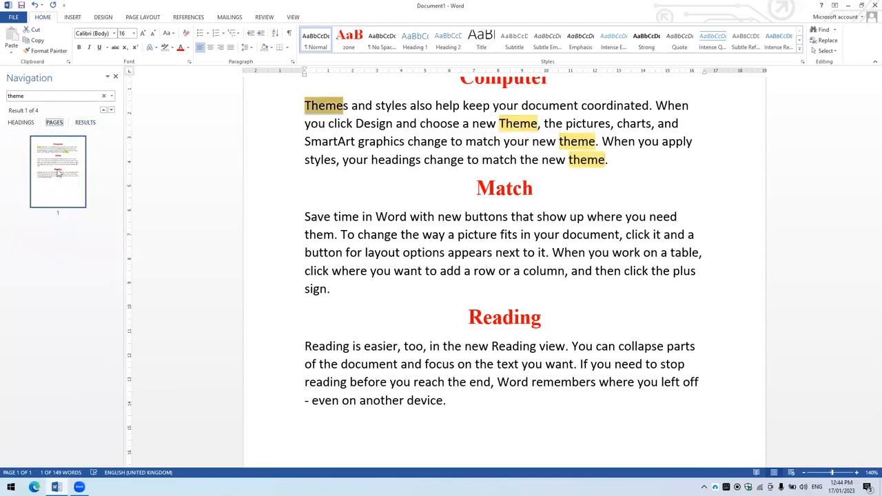
{"action": "left_click", "coordinate": [58, 173]}
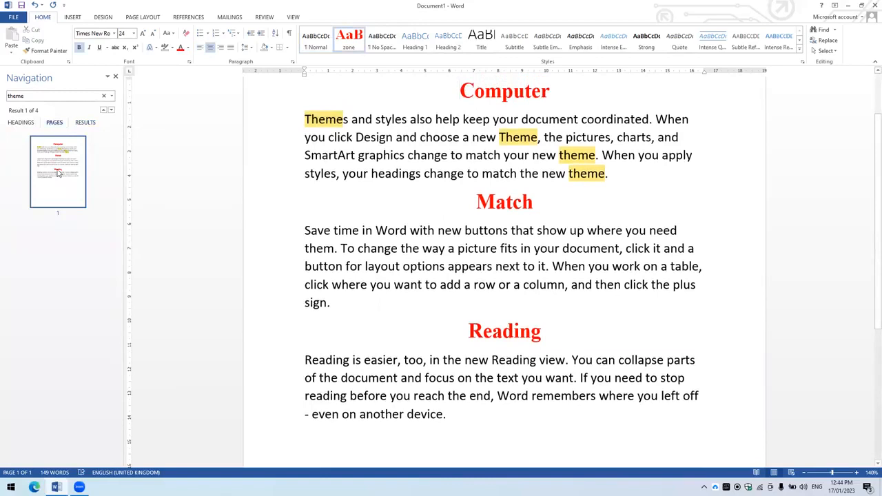
{"action": "left_click", "coordinate": [18, 126]}
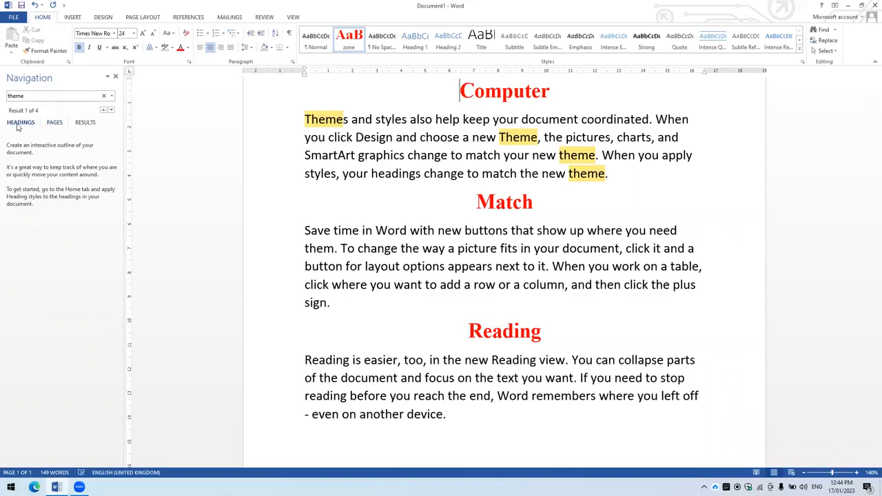
{"action": "left_click", "coordinate": [49, 126]}
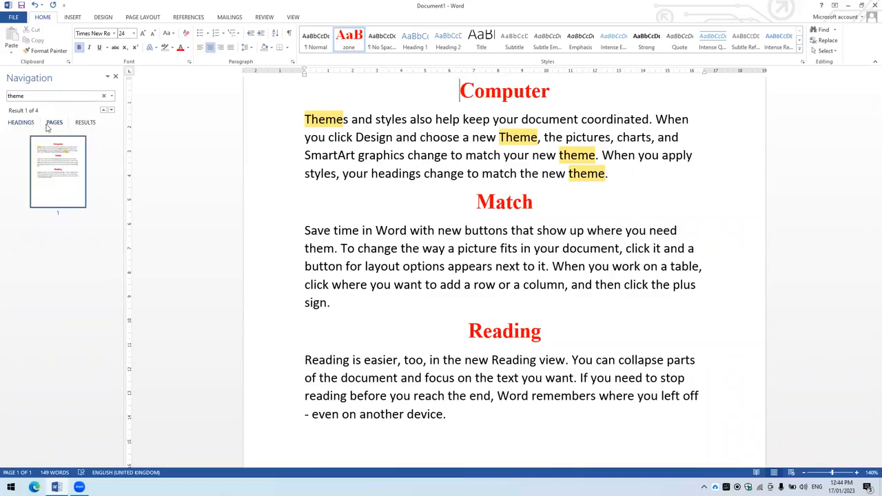
- Return to the "theme" search results, step forward and back through the matches, and close the navigation view
{"action": "left_click", "coordinate": [78, 128]}
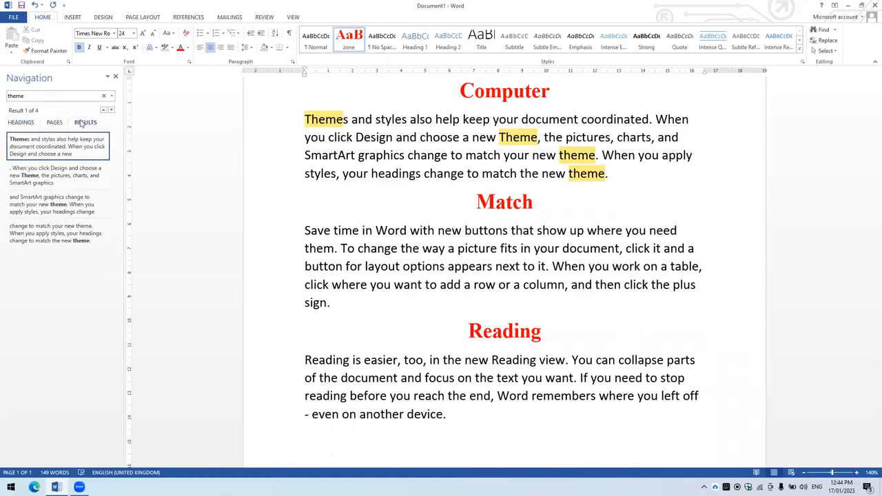
{"action": "left_click", "coordinate": [111, 110]}
{"action": "left_click", "coordinate": [111, 110]}
{"action": "left_click", "coordinate": [104, 110]}
{"action": "left_click", "coordinate": [114, 78]}
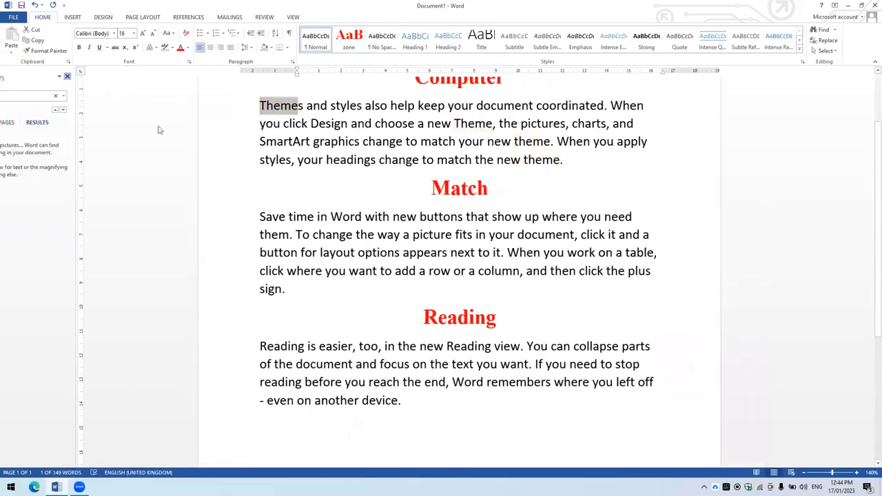
{"action": "key", "text": "ctrl+Down"}
- Find every occurrence of "theme" in the main document with Advanced Find
{"action": "left_click", "coordinate": [825, 40]}
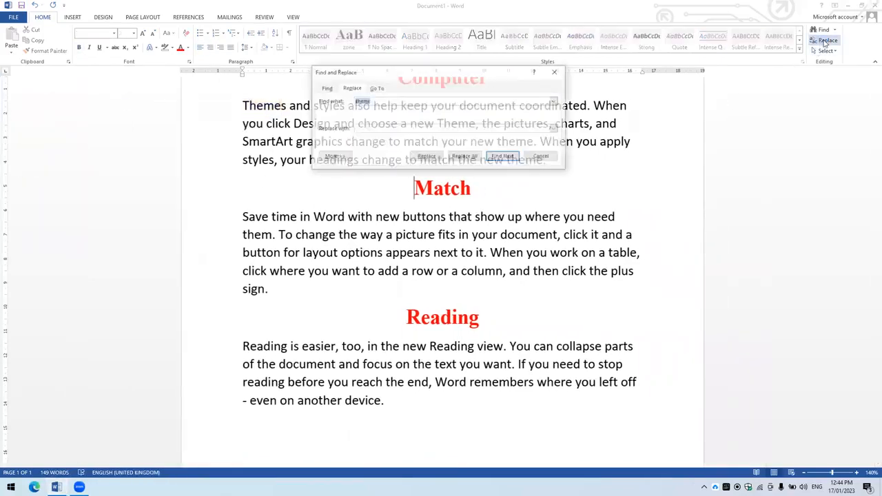
{"action": "key", "text": "Escape"}
{"action": "left_click", "coordinate": [834, 29]}
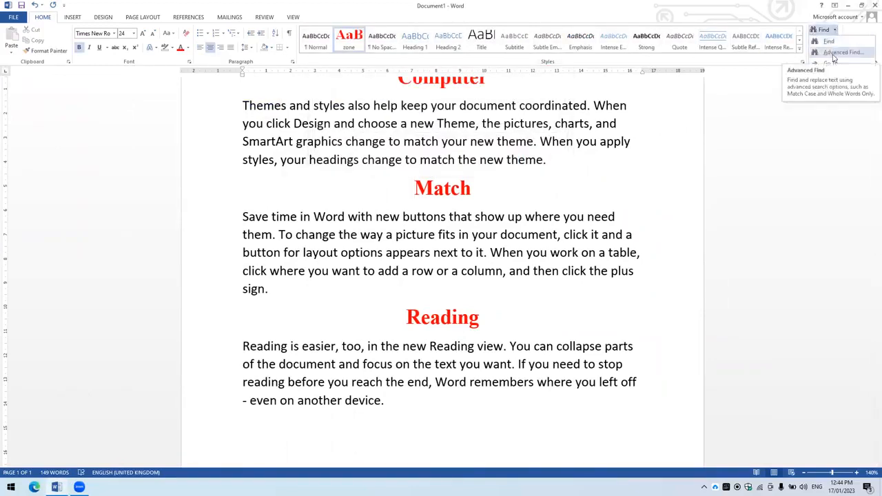
{"action": "left_click", "coordinate": [839, 53]}
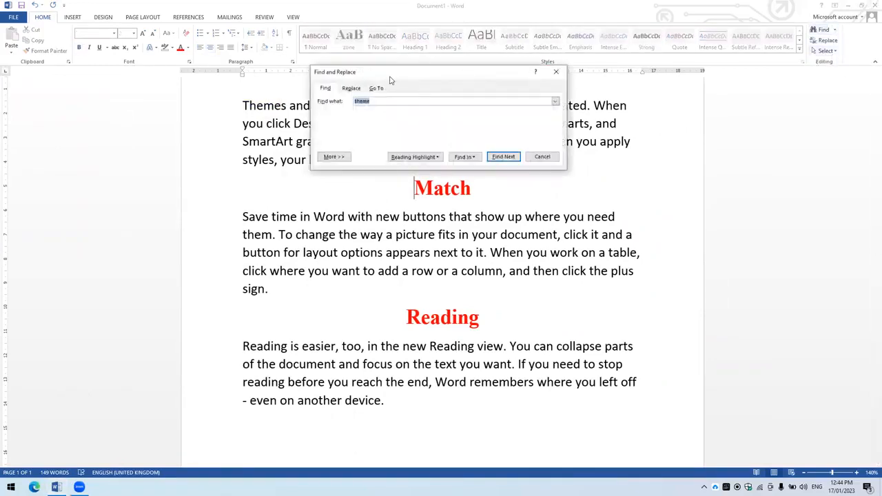
{"action": "left_click_drag", "start_coordinate": [390, 81], "coordinate": [117, 89]}
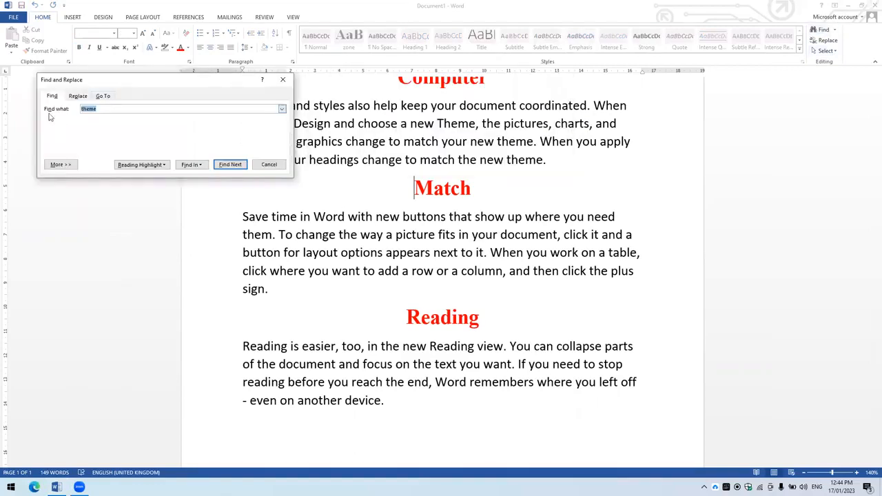
{"action": "left_click", "coordinate": [110, 108]}
{"action": "double_click", "coordinate": [97, 109]}
{"action": "left_click", "coordinate": [198, 167]}
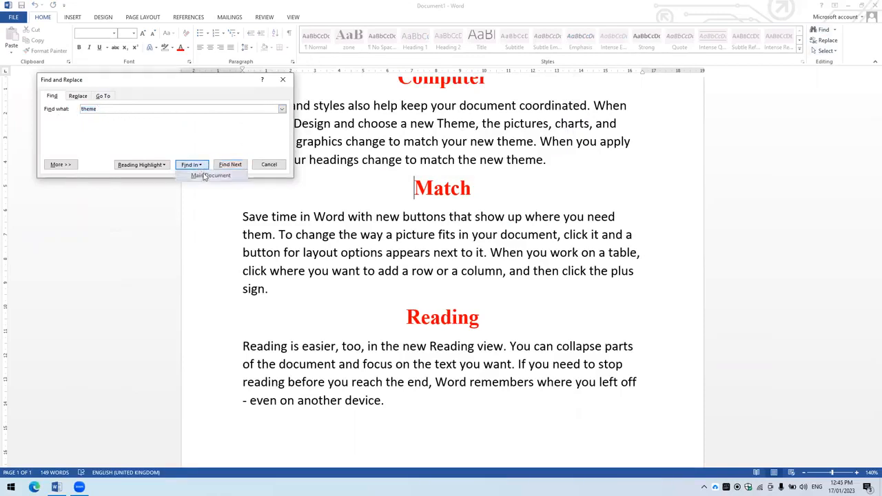
{"action": "left_click", "coordinate": [201, 177]}
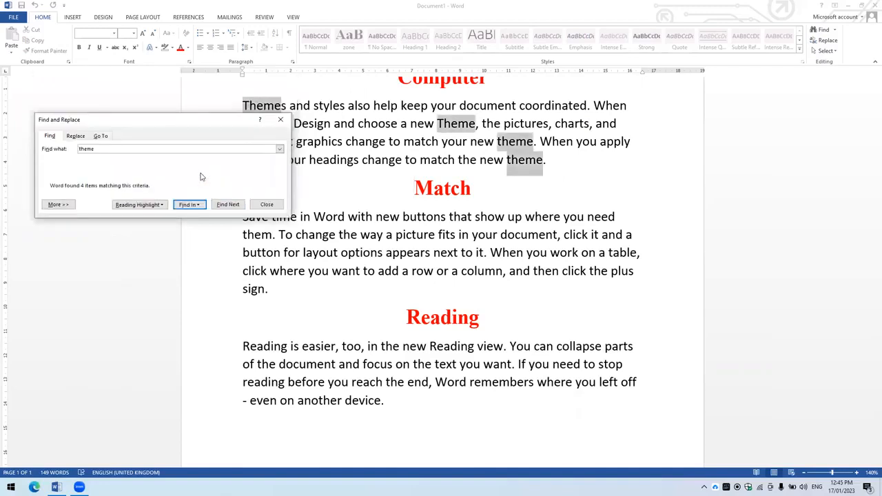
- Search the current selection for "theme" and step through the matches one at a time to the last one
{"action": "left_click", "coordinate": [190, 204]}
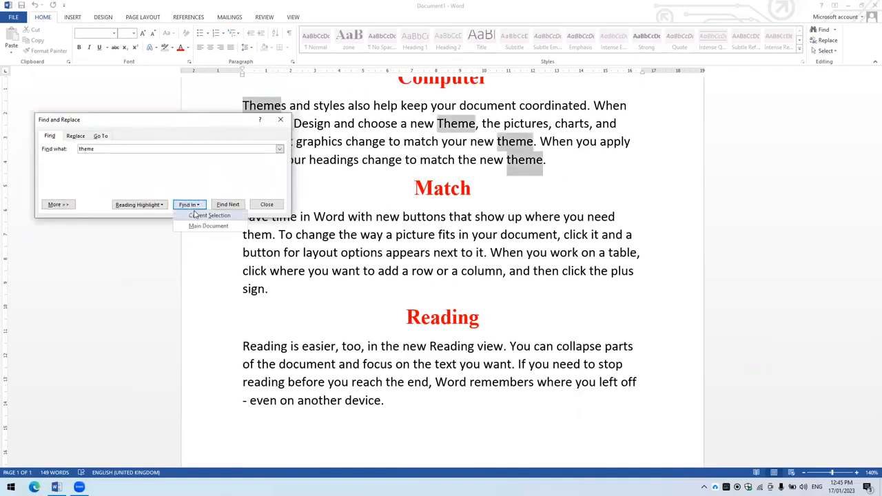
{"action": "left_click", "coordinate": [196, 217]}
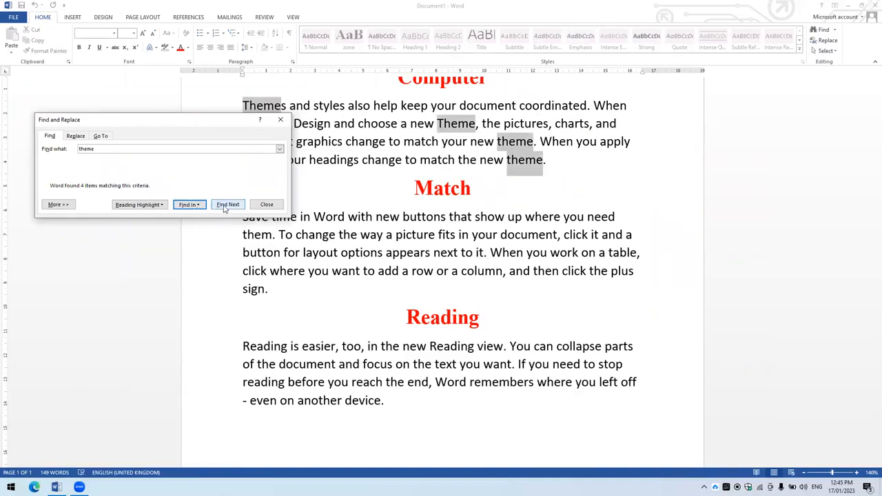
{"action": "left_click", "coordinate": [224, 205]}
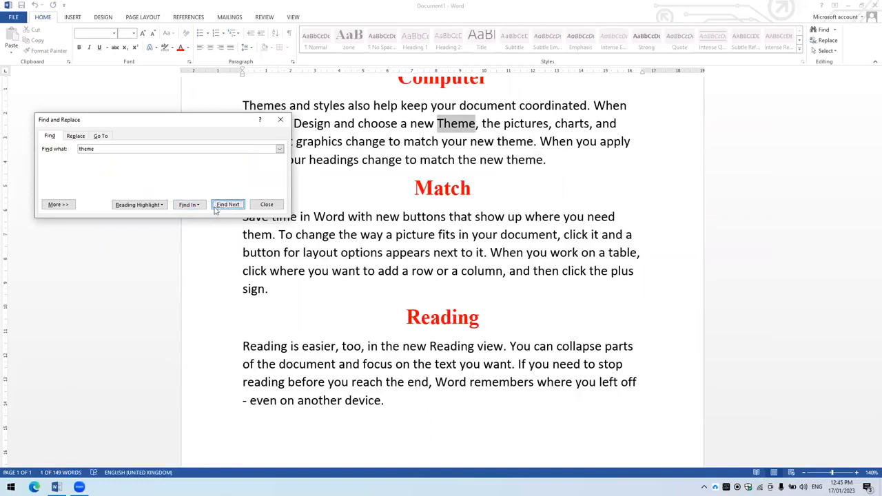
{"action": "left_click", "coordinate": [223, 206]}
{"action": "left_click", "coordinate": [223, 207]}
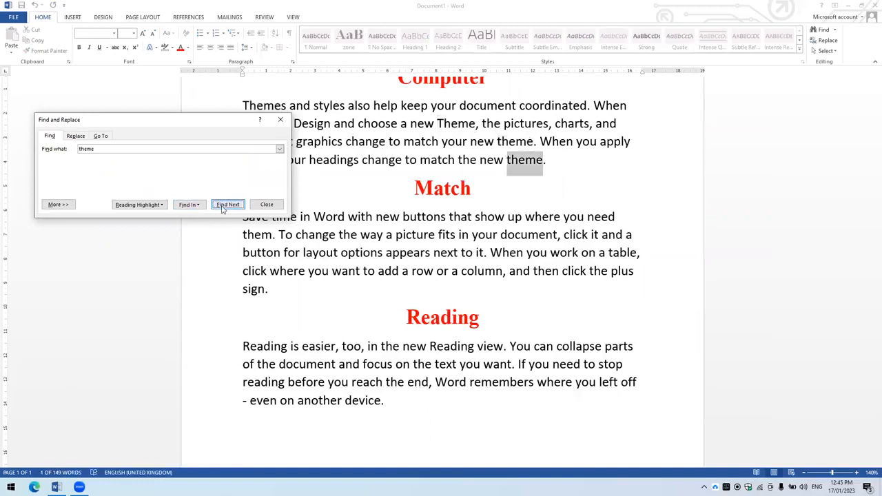
- Apply reading highlight to all "theme" matches and close the search dialog
{"action": "left_click", "coordinate": [158, 205]}
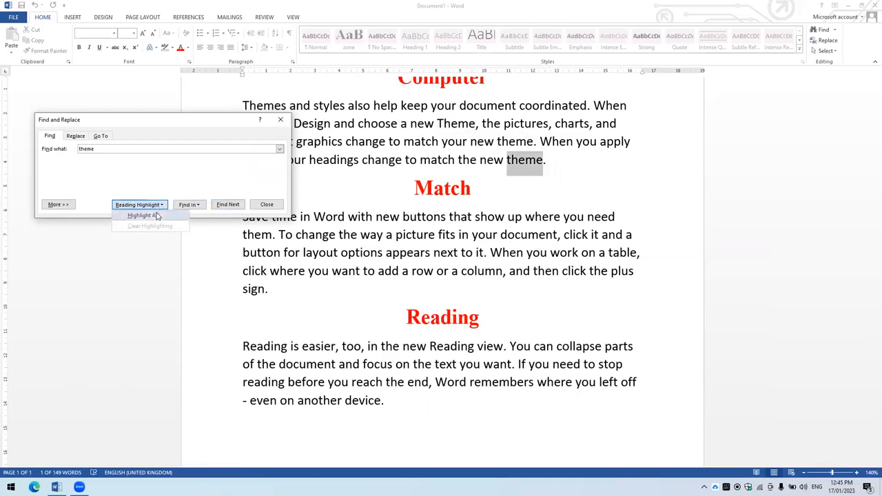
{"action": "left_click", "coordinate": [157, 217]}
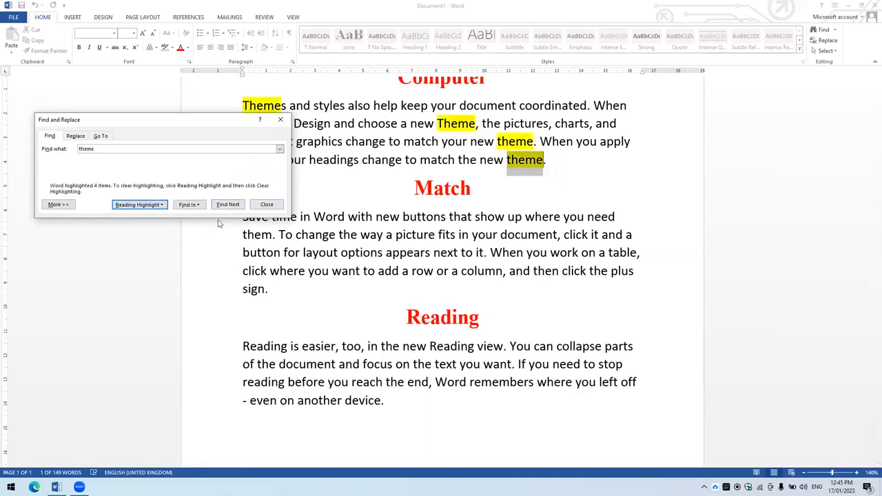
{"action": "left_click", "coordinate": [266, 206]}
{"action": "left_click", "coordinate": [383, 205]}
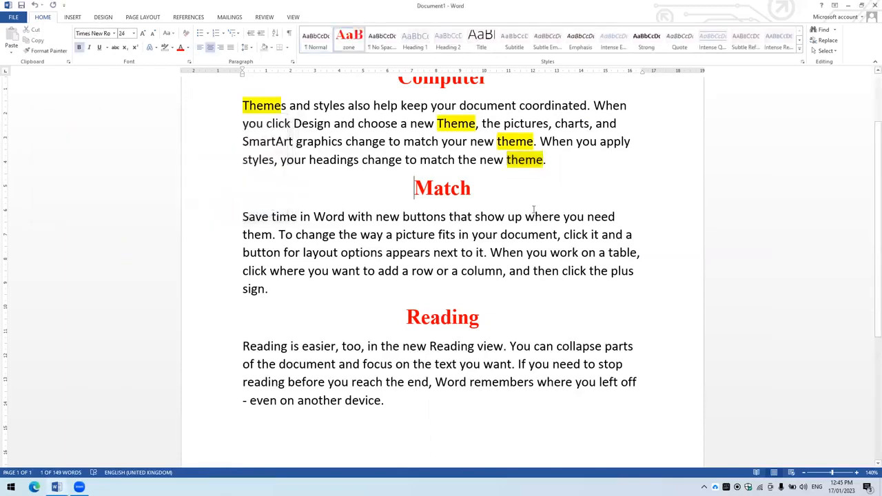
{"action": "left_click", "coordinate": [538, 194]}
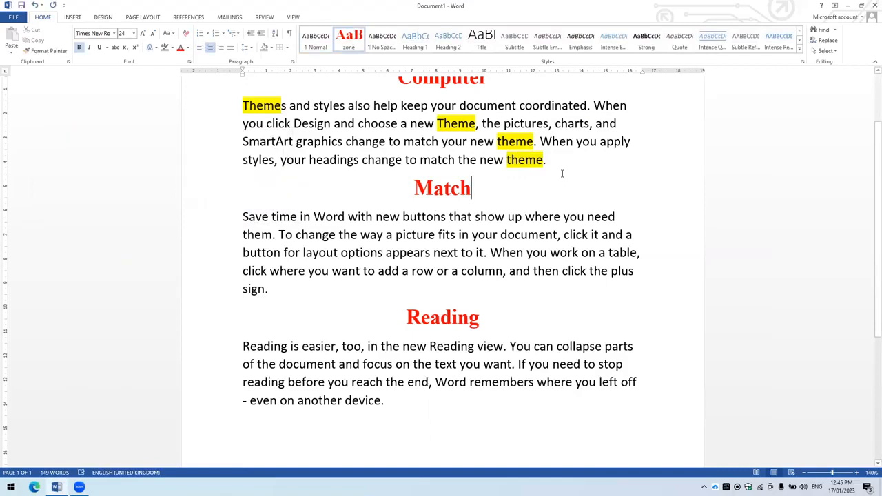
- Undo the last style change on the "Reading" heading and redo it
{"action": "key", "text": "ctrl+z"}
{"action": "left_click", "coordinate": [587, 175]}
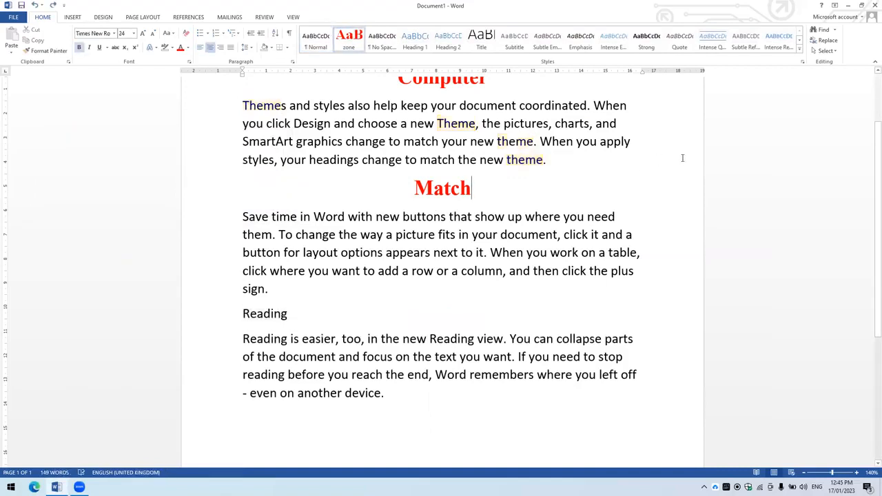
{"action": "key", "text": "ctrl+y"}
{"action": "left_click", "coordinate": [545, 234]}
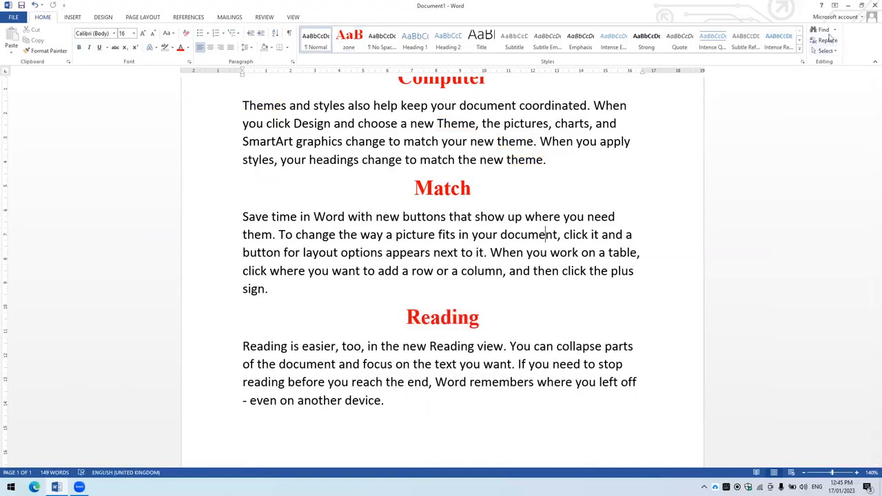
- Check the reading highlight options in Advanced Find and the available Find commands, leaving the search unchanged
{"action": "left_click", "coordinate": [834, 30]}
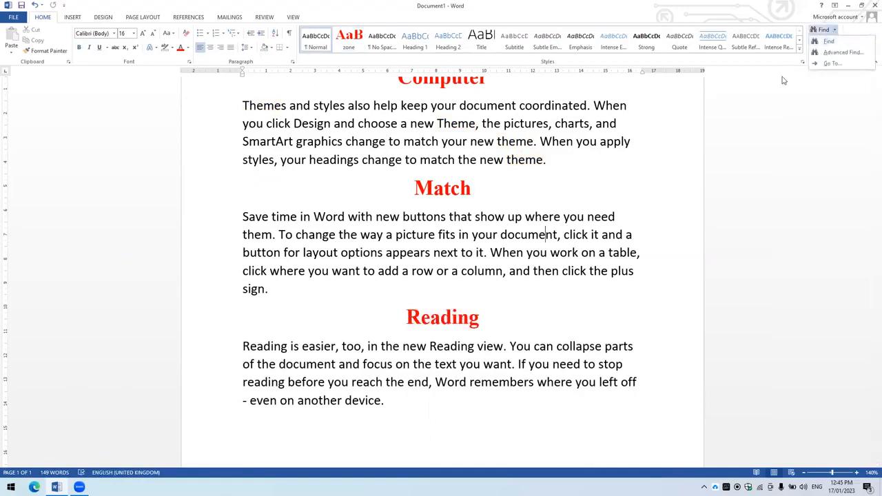
{"action": "left_click", "coordinate": [834, 54]}
{"action": "left_click", "coordinate": [148, 204]}
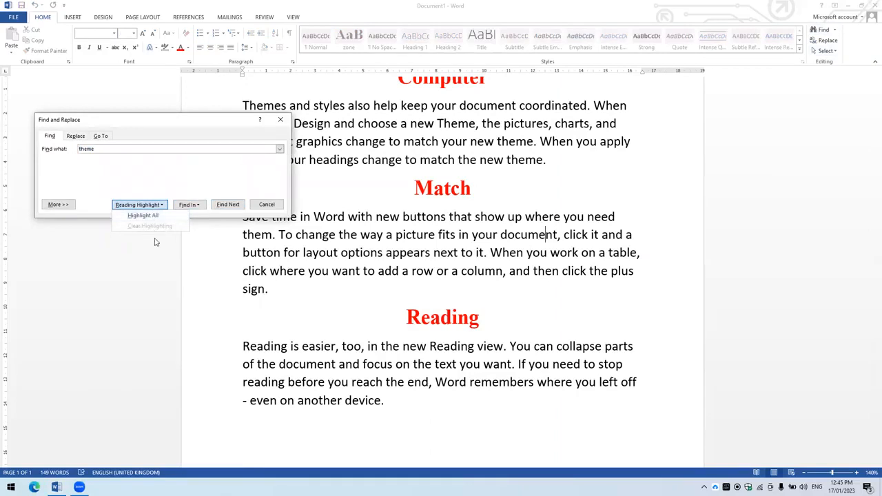
{"action": "left_click", "coordinate": [156, 242]}
{"action": "left_click", "coordinate": [279, 205]}
{"action": "left_click", "coordinate": [496, 234]}
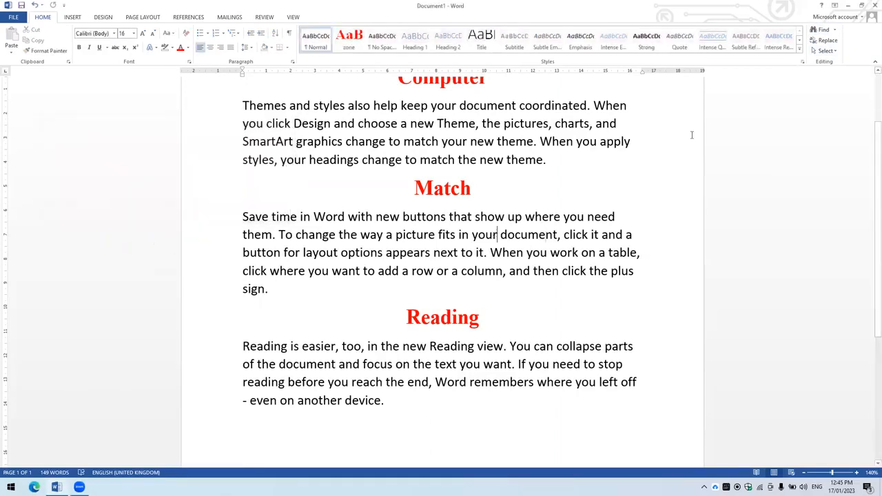
{"action": "left_click", "coordinate": [835, 30]}
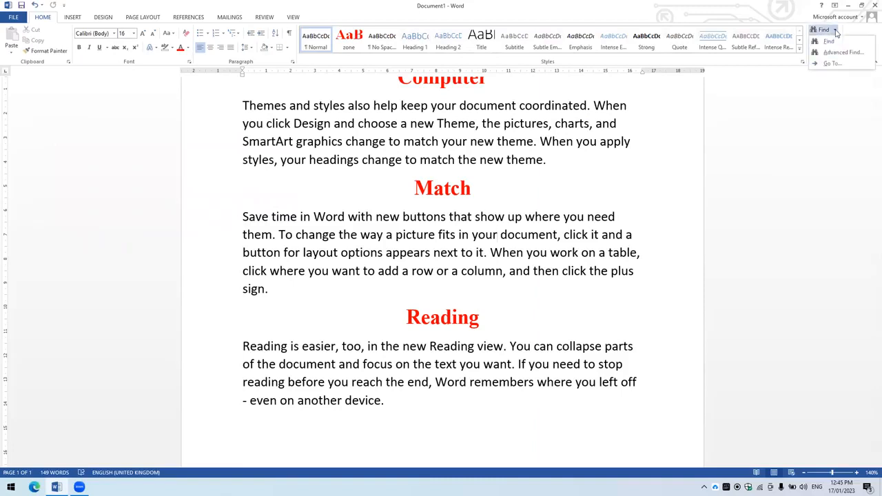
{"action": "left_click", "coordinate": [589, 235]}
- Copy the paragraph under the "Reading" heading and paste it repeatedly until the document runs to four pages
{"action": "scroll", "coordinate": [589, 267], "scroll_direction": "up", "scroll_amount": 3}
{"action": "scroll", "coordinate": [590, 265], "scroll_direction": "down", "scroll_amount": 3}
{"action": "scroll", "coordinate": [590, 265], "scroll_direction": "down", "scroll_amount": 1}
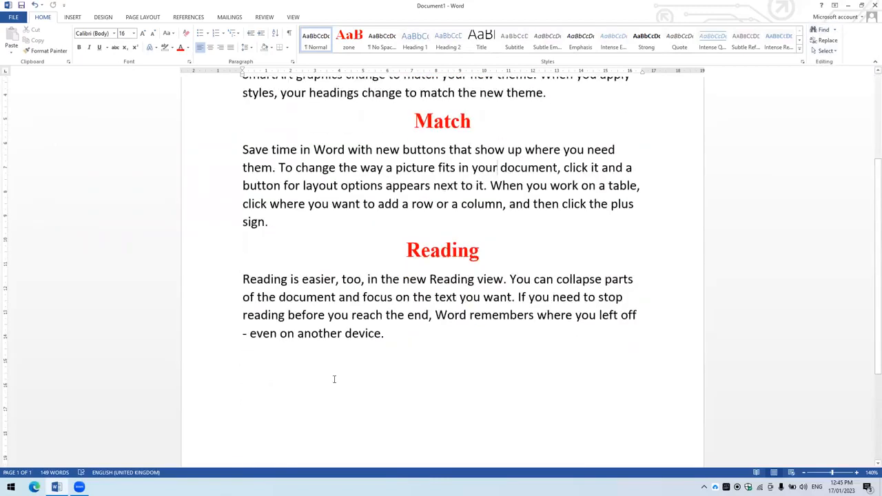
{"action": "scroll", "coordinate": [406, 288], "scroll_direction": "down", "scroll_amount": 2}
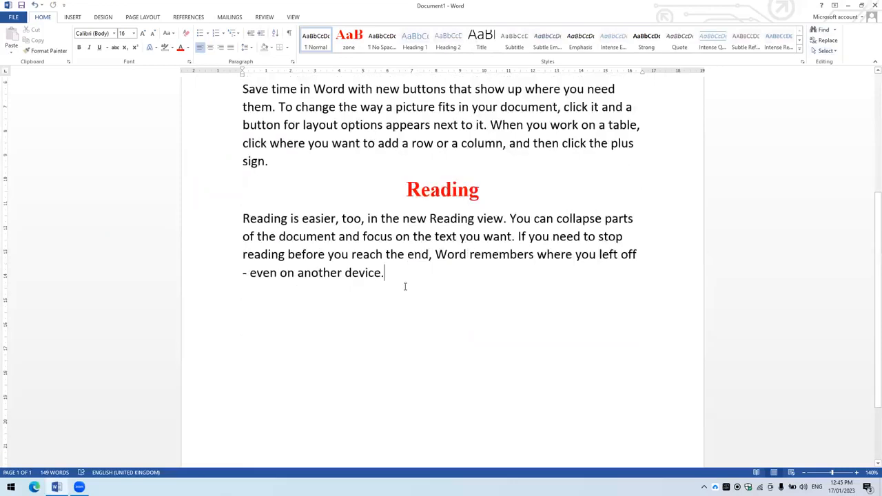
{"action": "double_click", "coordinate": [210, 232]}
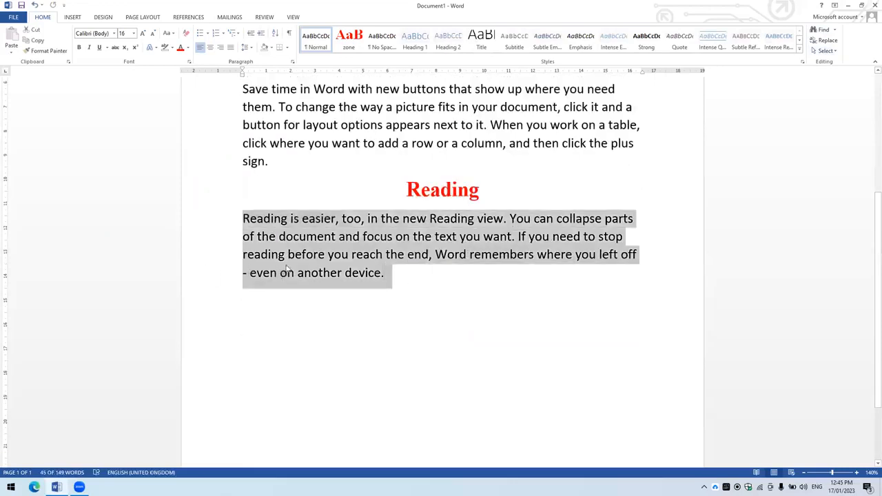
{"action": "key", "text": "ctrl+c"}
{"action": "key", "text": "ctrl+v"}
{"action": "key", "text": "ctrl+v"}
{"action": "key", "text": "ctrl+v"}
{"action": "key", "text": "ctrl+v"}
{"action": "key", "text": "ctrl+v"}
{"action": "key", "text": "ctrl+v"}
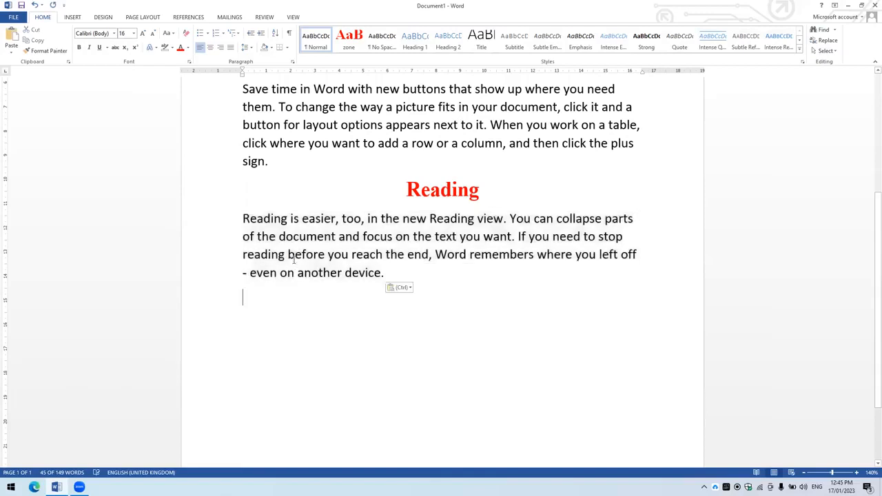
{"action": "key", "text": "ctrl+v"}
{"action": "key", "text": "ctrl+v"}
{"action": "key", "text": "ctrl+v"}
{"action": "key", "text": "ctrl+v"}
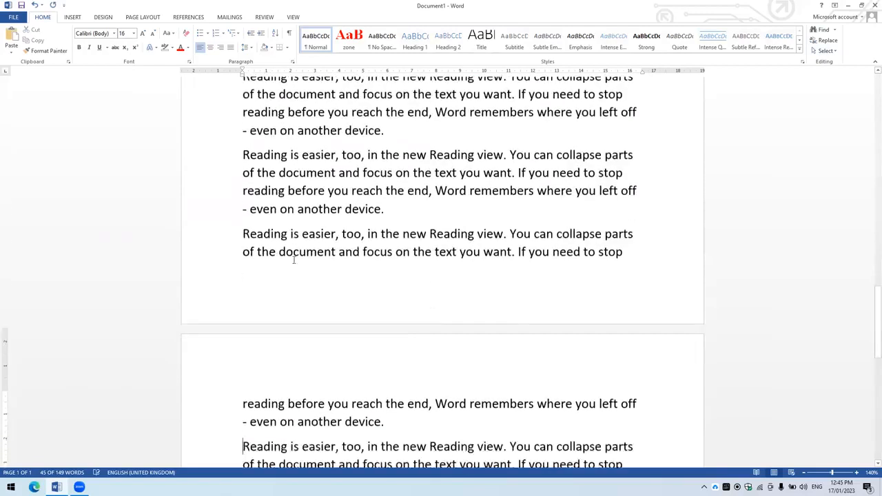
{"action": "key", "text": "ctrl+v"}
{"action": "key", "text": "ctrl+v"}
{"action": "key", "text": "ctrl+v"}
{"action": "key", "text": "ctrl+v"}
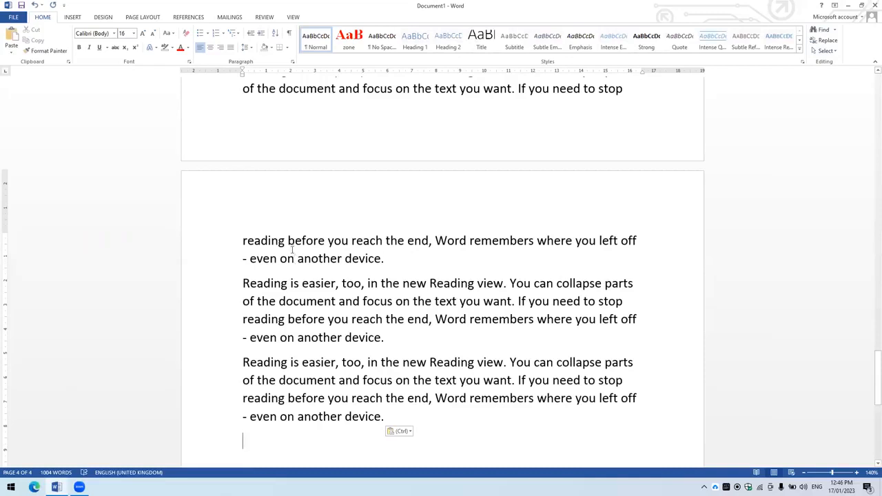
- Look over the pasted pages and jump to page 1 with Go To
{"action": "scroll", "coordinate": [293, 250], "scroll_direction": "up", "scroll_amount": 10}
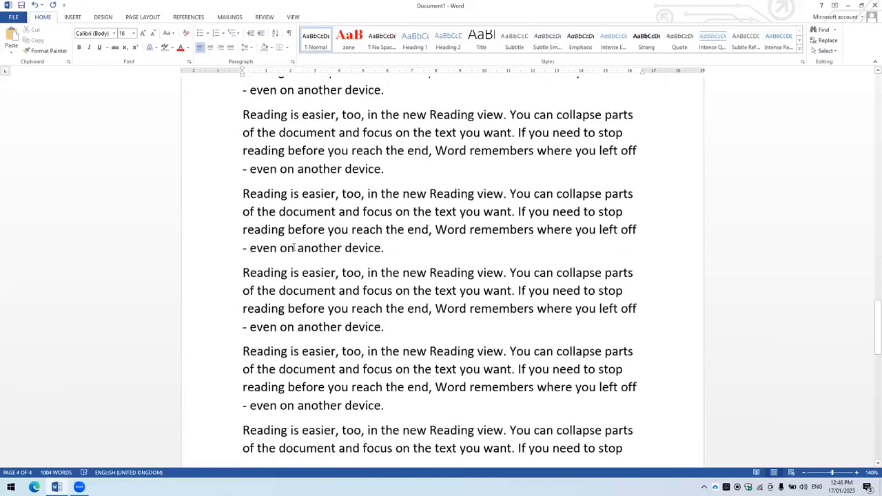
{"action": "scroll", "coordinate": [290, 247], "scroll_direction": "down", "scroll_amount": 8}
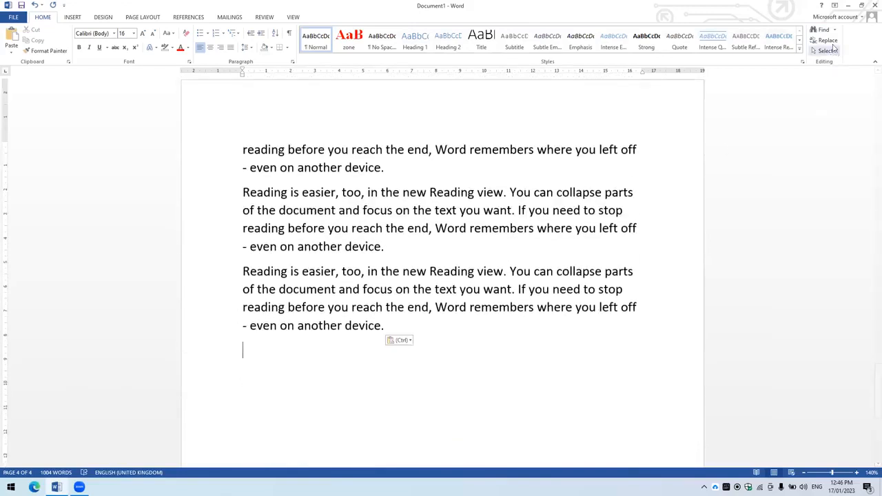
{"action": "left_click", "coordinate": [837, 32]}
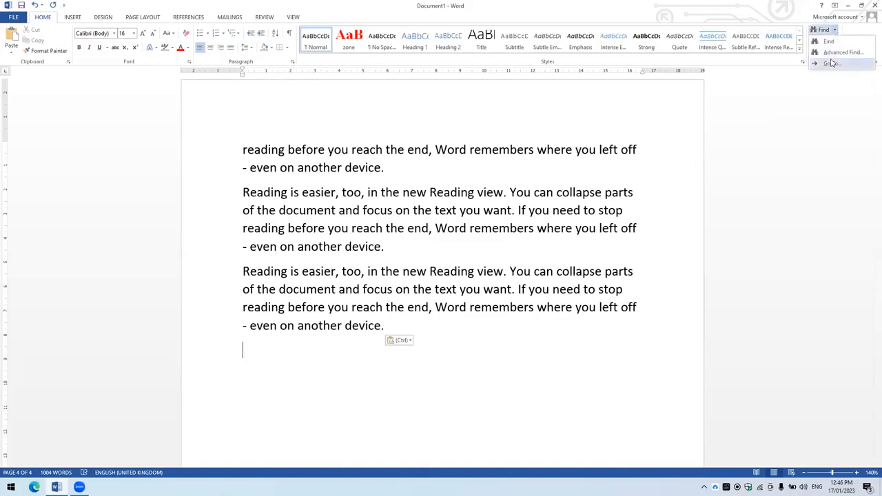
{"action": "left_click", "coordinate": [832, 61]}
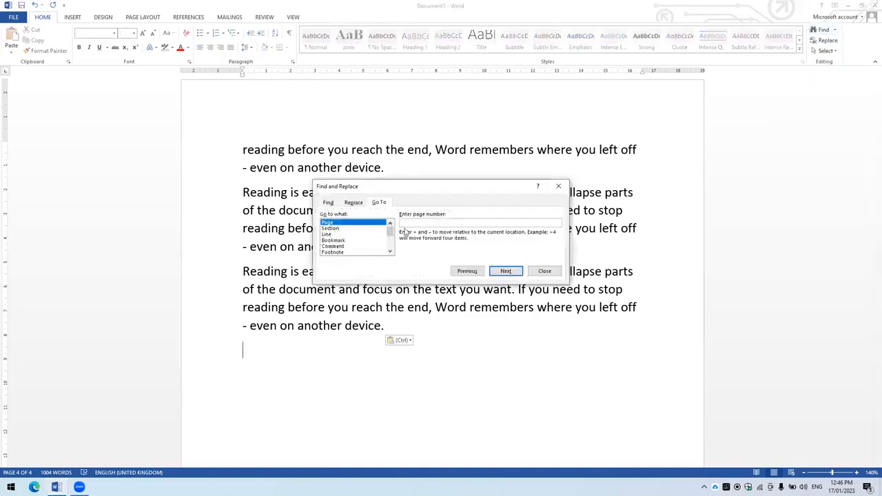
{"action": "type", "text": "1"}
{"action": "left_click", "coordinate": [501, 271]}
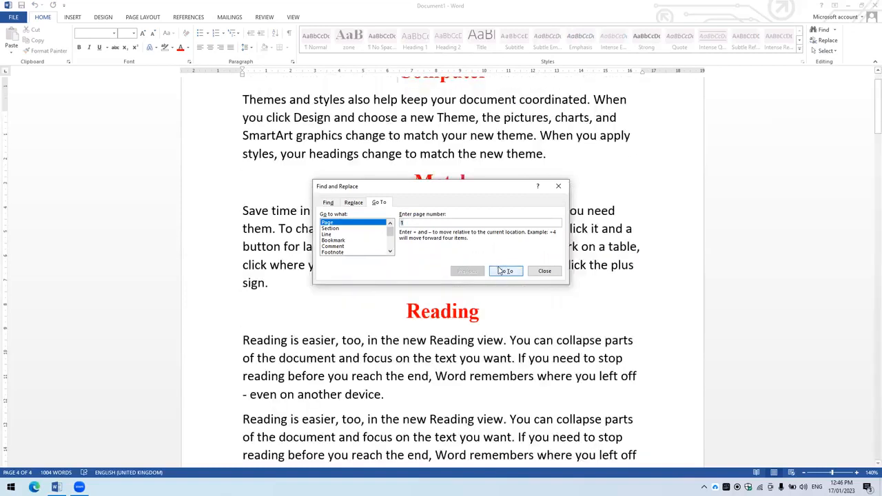
- Request page 5 in Go To, close the dialog and place the cursor in the text reached
{"action": "key", "text": "BackSpace"}
{"action": "type", "text": "3"}
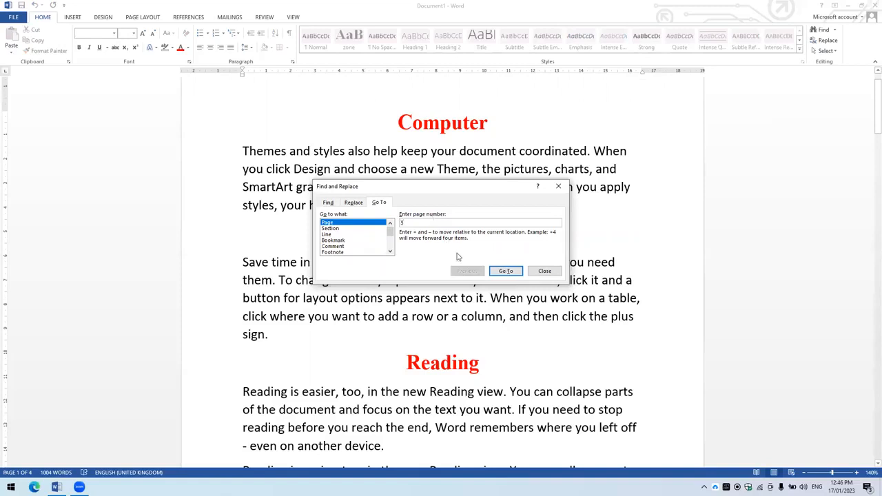
{"action": "left_click", "coordinate": [504, 272]}
{"action": "left_click", "coordinate": [558, 187]}
{"action": "left_click", "coordinate": [489, 222]}
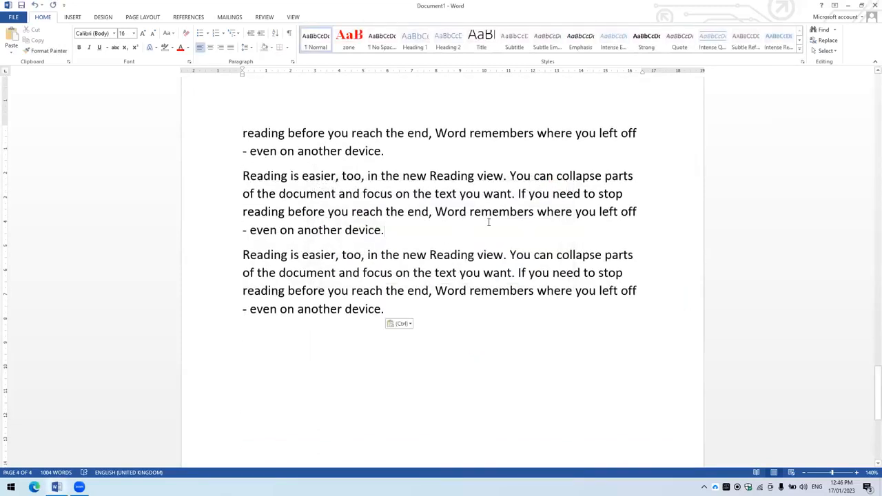
- Jump to line 3 of the document with Go To, check the location reached and close the dialog
{"action": "key", "text": "ctrl+g"}
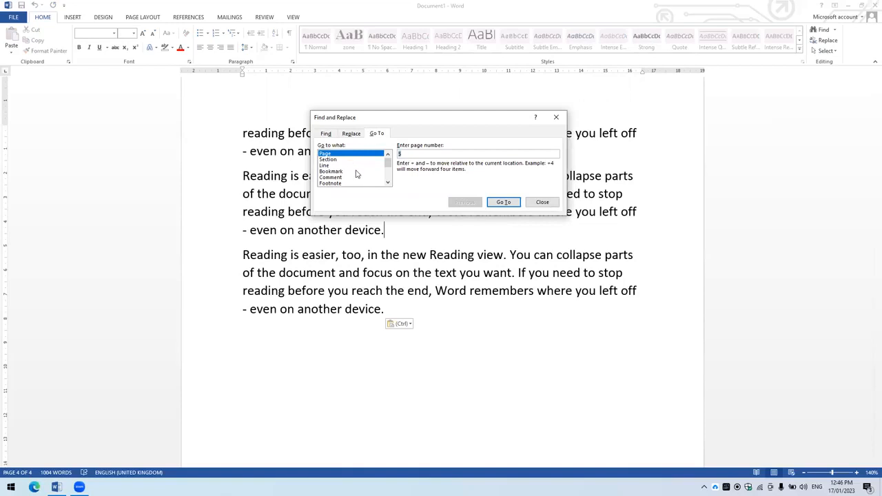
{"action": "scroll", "coordinate": [355, 170], "scroll_direction": "down", "scroll_amount": 3}
{"action": "scroll", "coordinate": [356, 173], "scroll_direction": "up", "scroll_amount": 3}
{"action": "key", "text": "BackSpace"}
{"action": "left_click", "coordinate": [338, 166]}
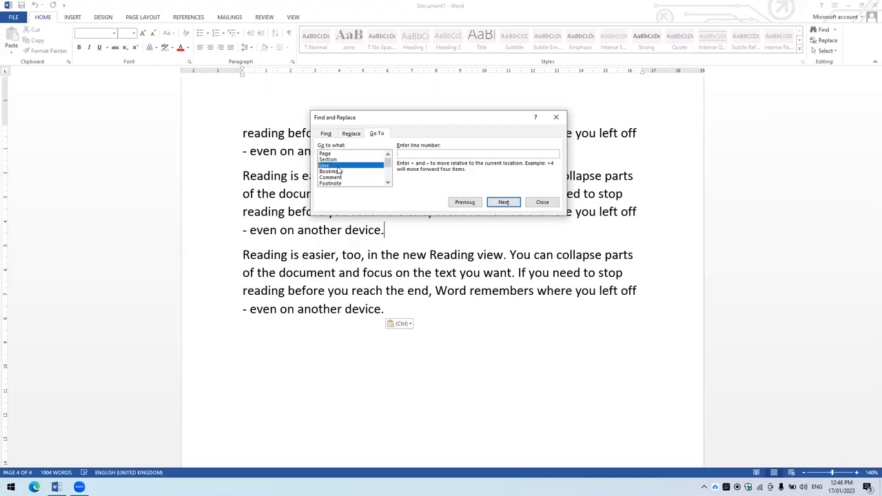
{"action": "left_click", "coordinate": [398, 156]}
{"action": "type", "text": "3"}
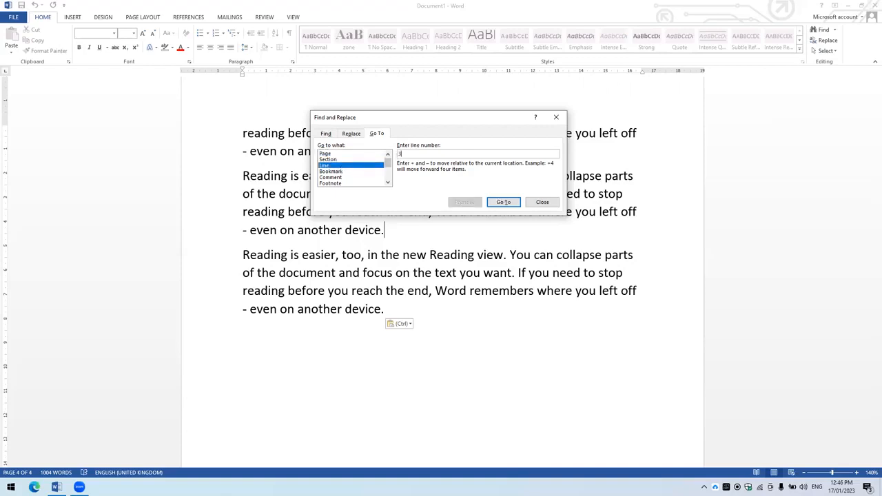
{"action": "left_click", "coordinate": [500, 206]}
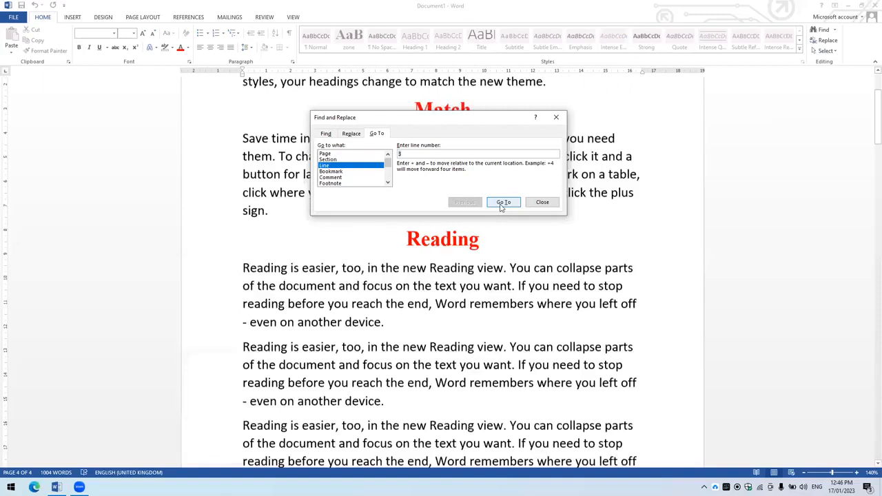
{"action": "scroll", "coordinate": [284, 130], "scroll_direction": "up", "scroll_amount": 3}
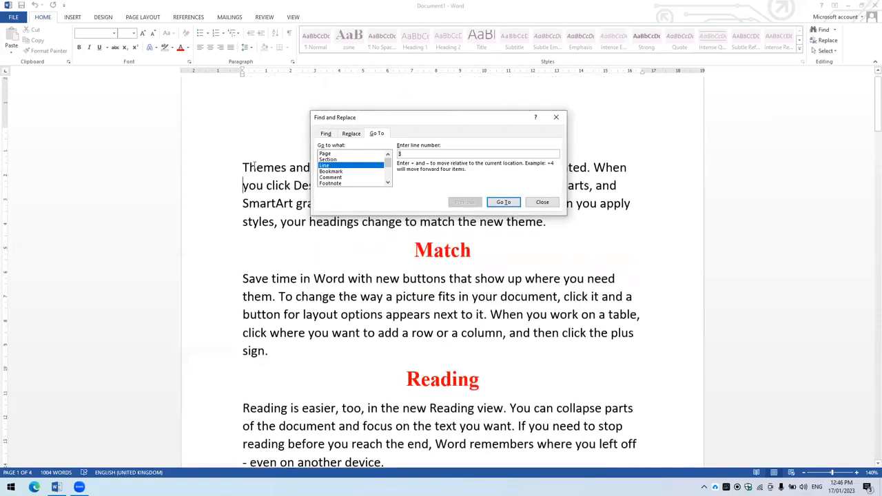
{"action": "scroll", "coordinate": [255, 162], "scroll_direction": "down", "scroll_amount": 1}
{"action": "scroll", "coordinate": [253, 160], "scroll_direction": "down", "scroll_amount": 1}
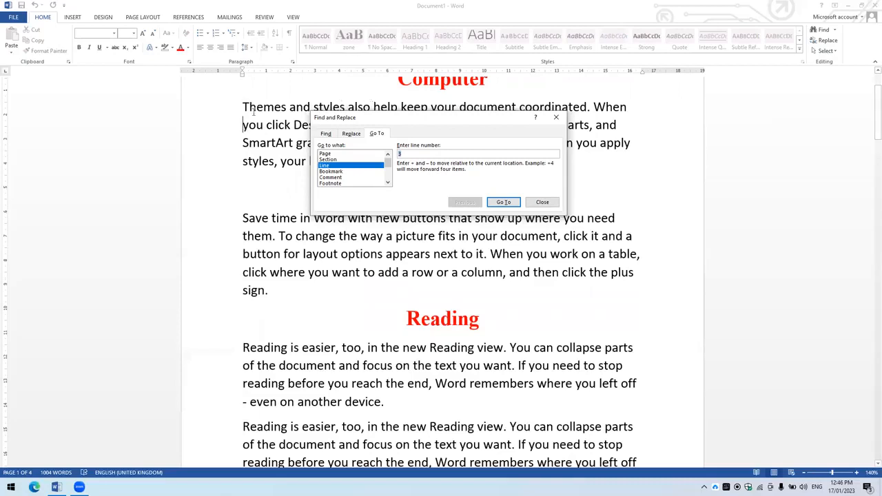
{"action": "left_click", "coordinate": [543, 203]}
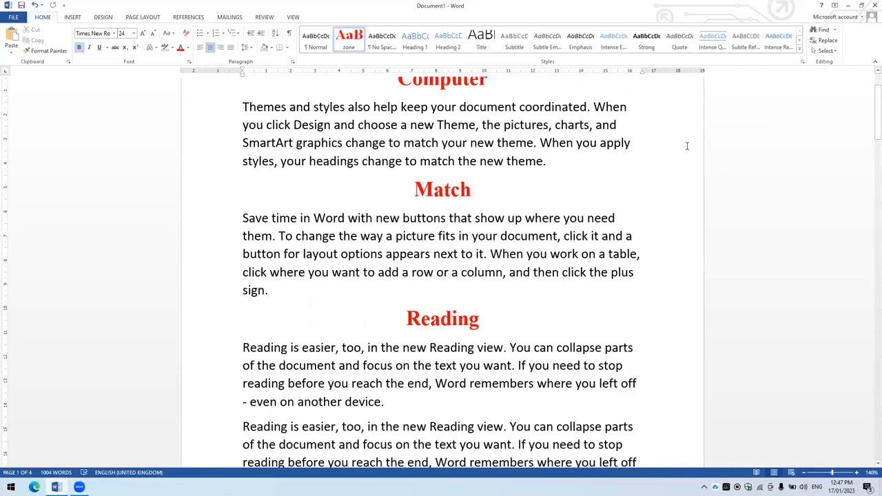
- Find "theme" in the document, go to its first match, close the search and place the cursor in the first paragraph
{"action": "key", "text": "ctrl+f"}
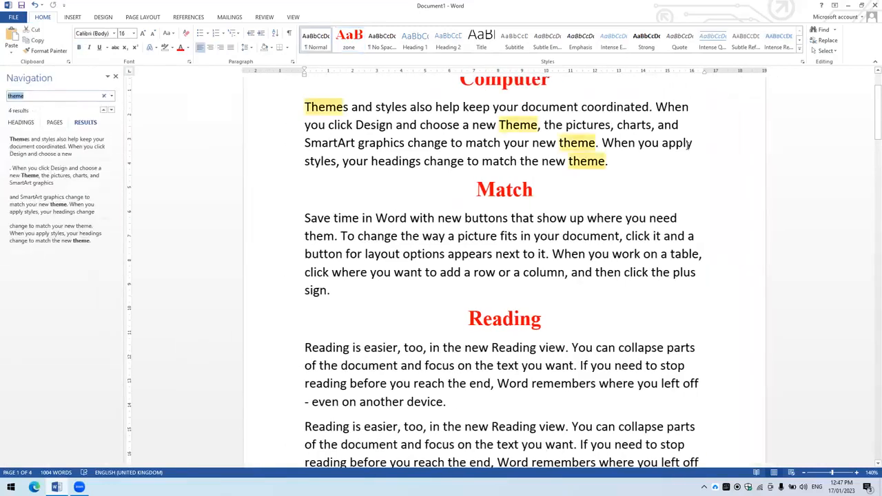
{"action": "left_click", "coordinate": [111, 110]}
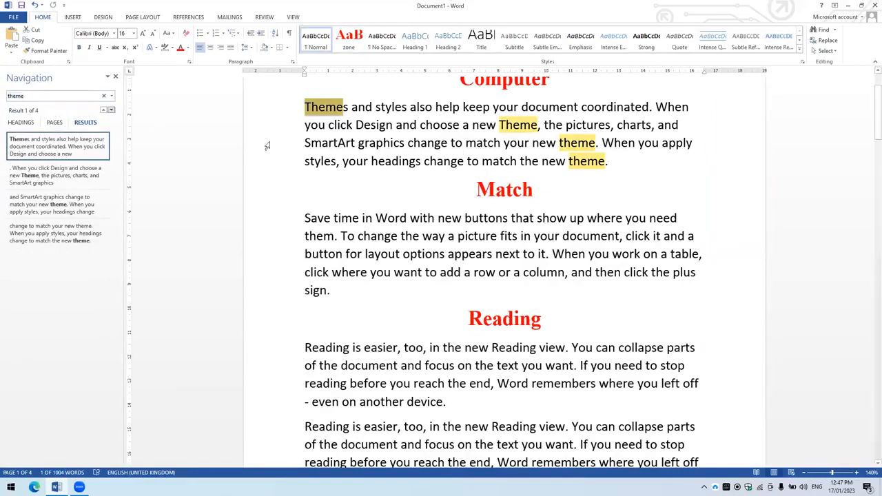
{"action": "scroll", "coordinate": [375, 195], "scroll_direction": "down", "scroll_amount": 8}
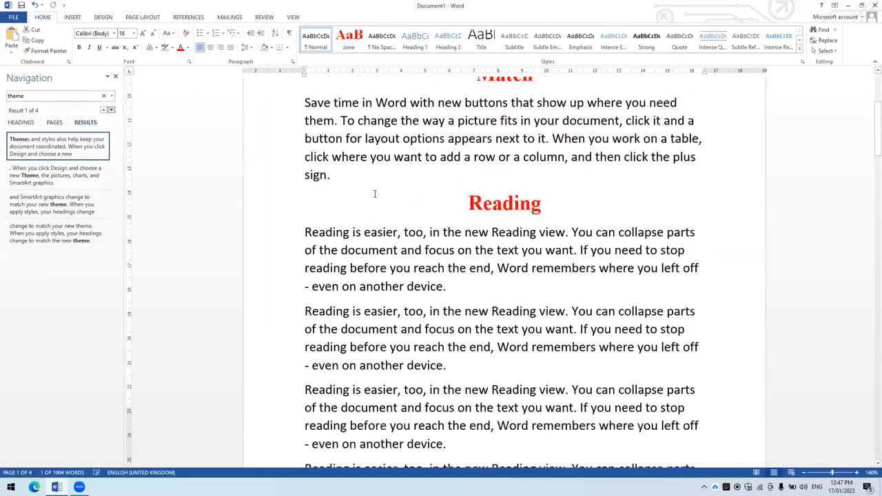
{"action": "scroll", "coordinate": [372, 196], "scroll_direction": "up", "scroll_amount": 2}
{"action": "scroll", "coordinate": [387, 186], "scroll_direction": "up", "scroll_amount": 6}
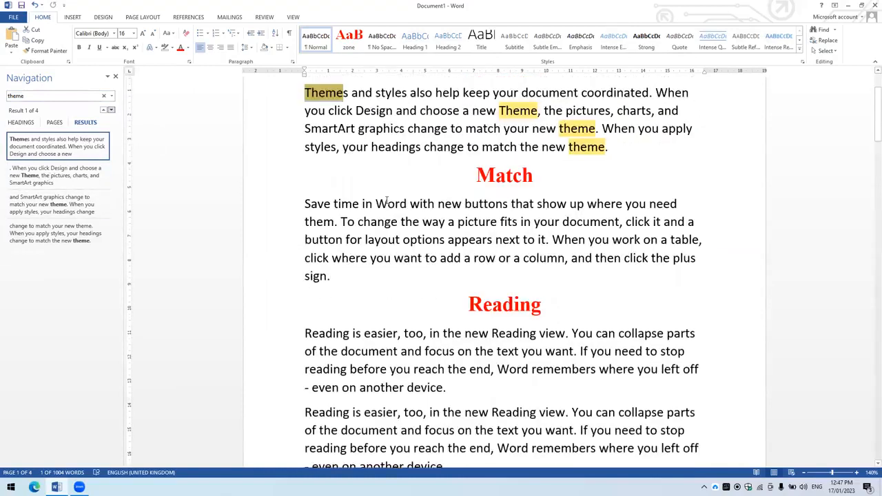
{"action": "left_click", "coordinate": [84, 150]}
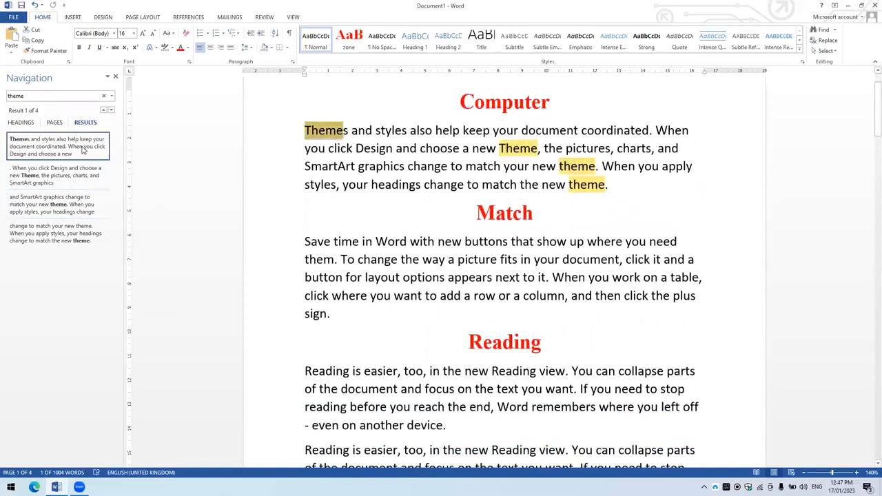
{"action": "left_click", "coordinate": [115, 76]}
{"action": "left_click", "coordinate": [141, 103]}
{"action": "left_click", "coordinate": [403, 176]}
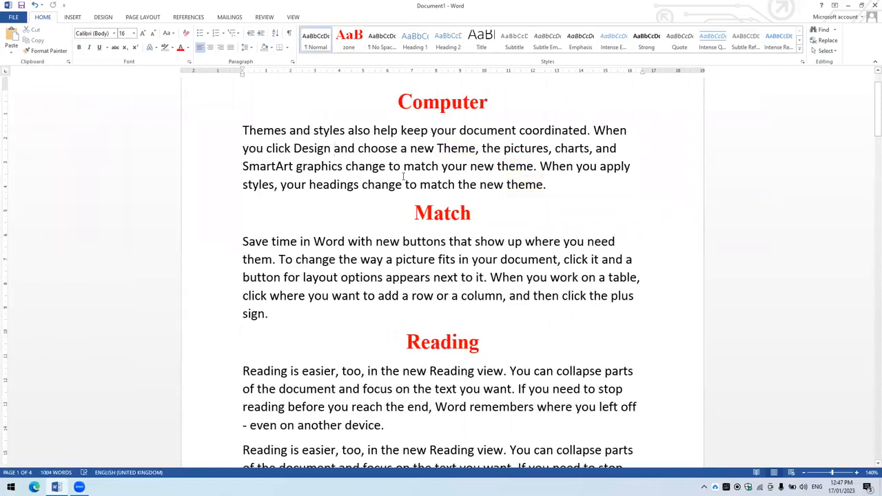
- Set up a find-and-replace that looks for "themes" and replaces it with "video"
{"action": "left_click", "coordinate": [821, 43]}
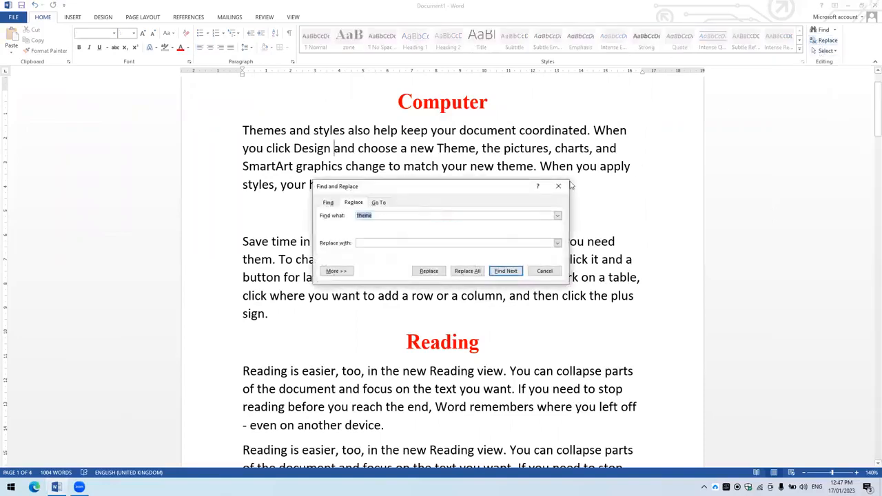
{"action": "left_click", "coordinate": [572, 185]}
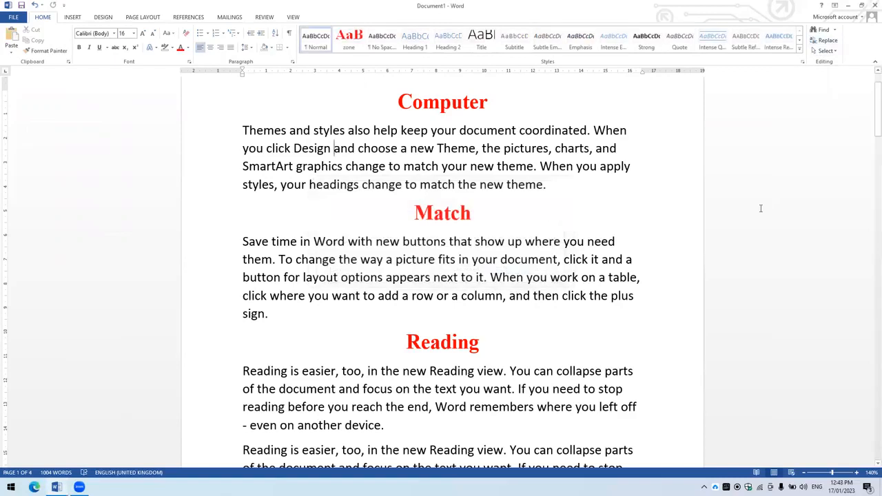
{"action": "key", "text": "ctrl+h"}
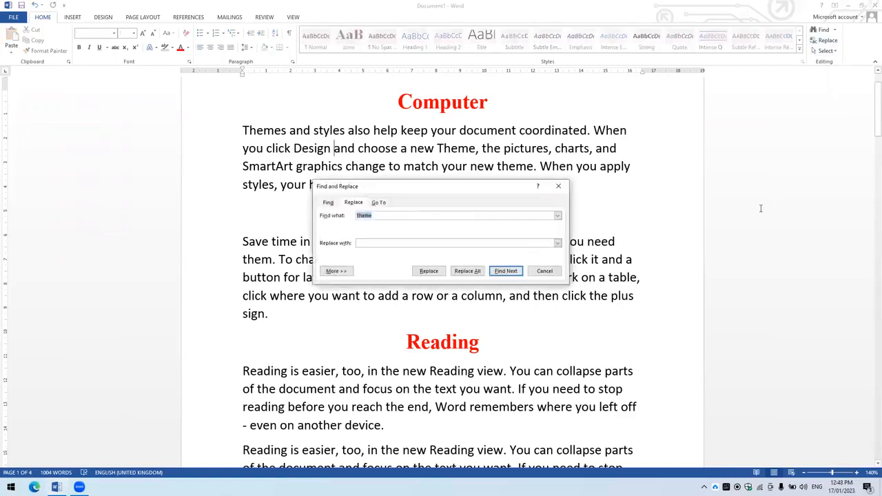
{"action": "key", "text": "BackSpace"}
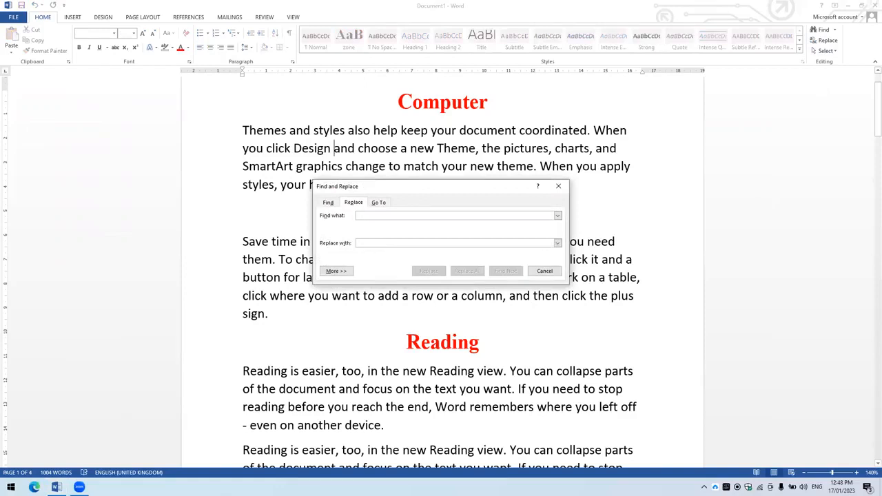
{"action": "type", "text": "themes"}
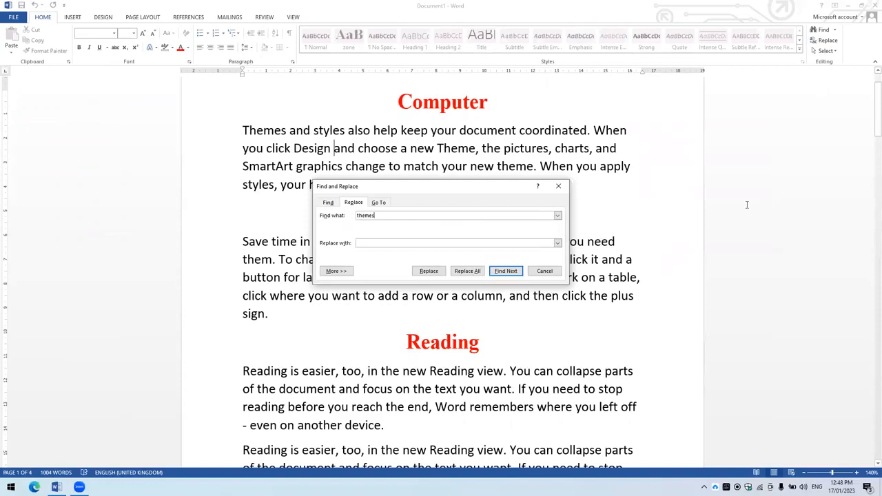
{"action": "left_click", "coordinate": [402, 243]}
{"action": "type", "text": "video"}
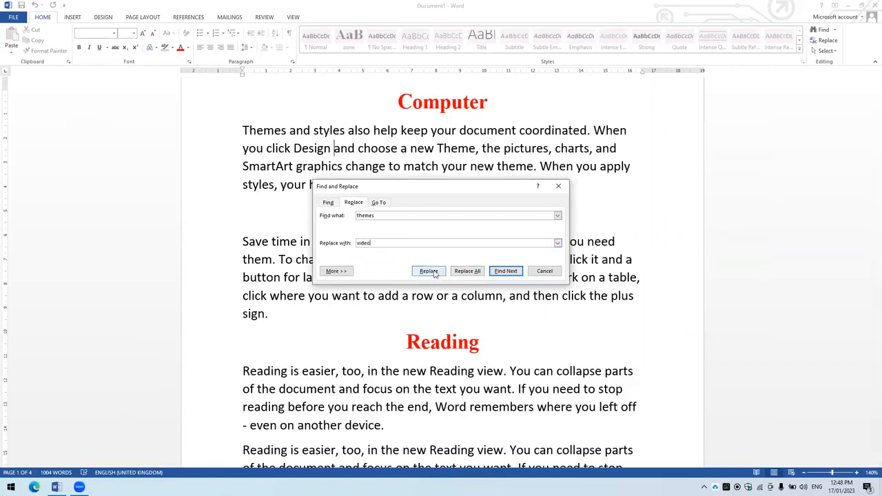
- Replace the "themes" occurrence in the paragraph under "Computer" with "video" and close the dialog
{"action": "left_click", "coordinate": [496, 274]}
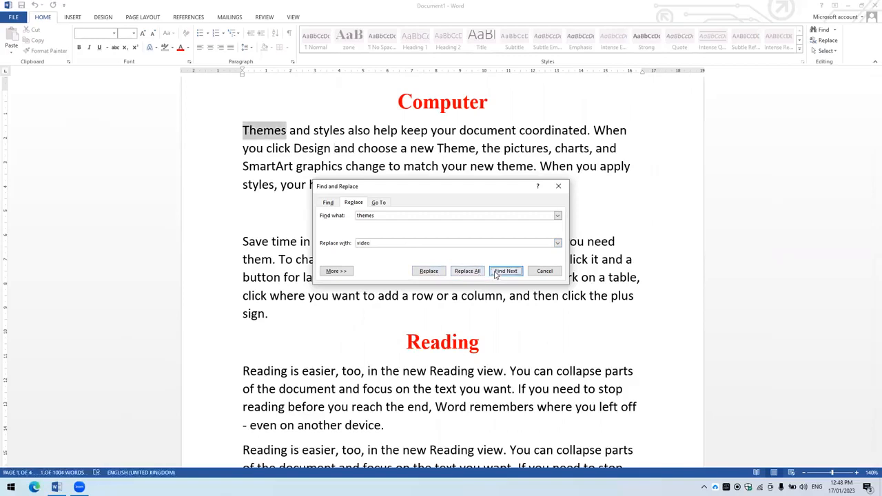
{"action": "left_click", "coordinate": [428, 272]}
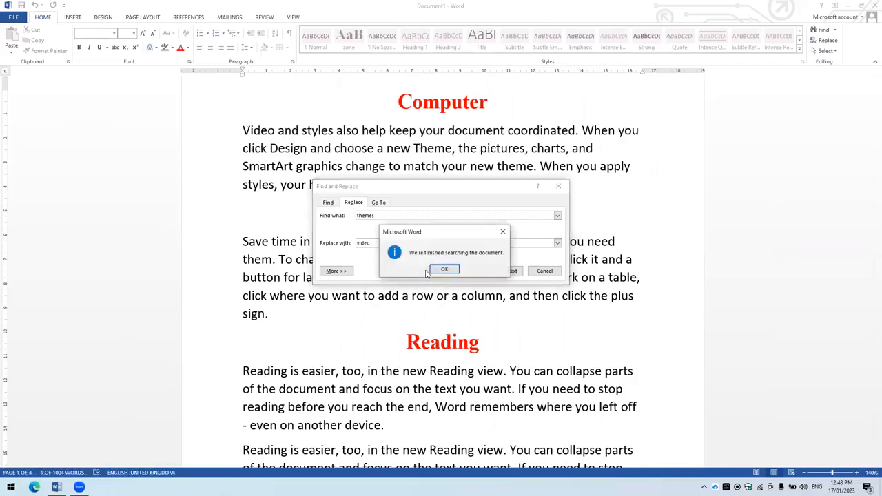
{"action": "left_click", "coordinate": [444, 270]}
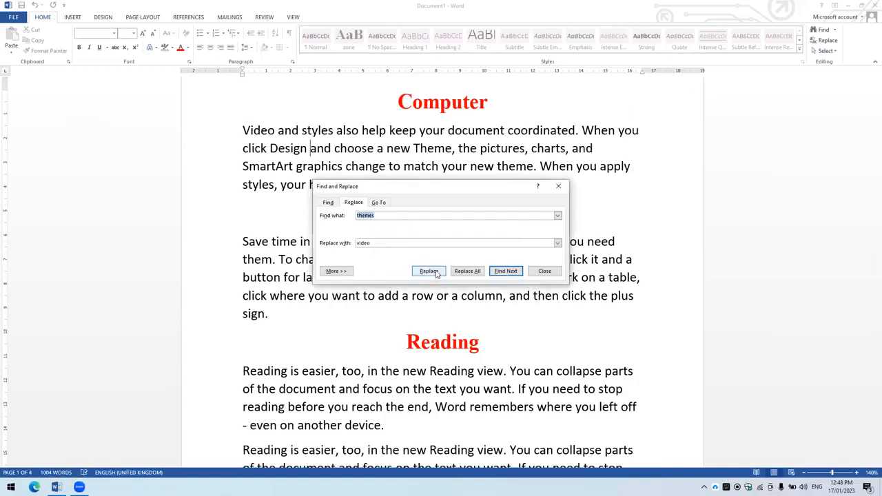
{"action": "left_click", "coordinate": [459, 272]}
{"action": "left_click", "coordinate": [509, 271]}
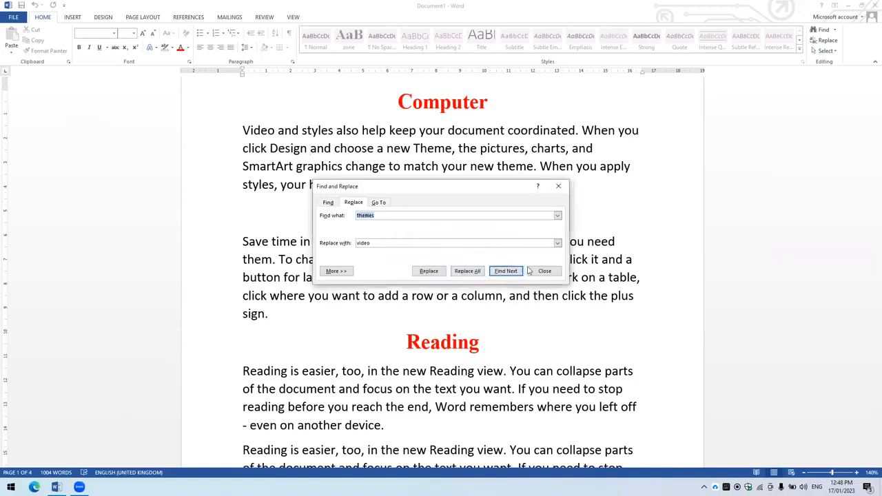
{"action": "left_click", "coordinate": [530, 271]}
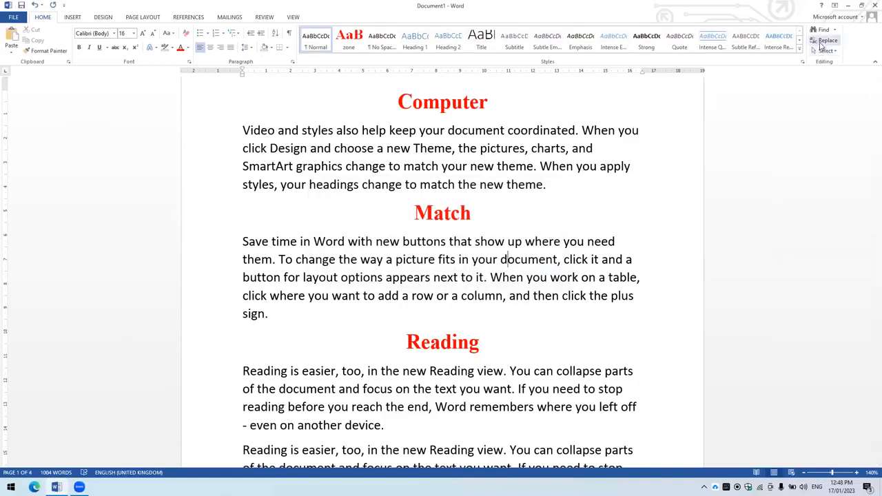
- Replace all occurrences of "theme" in the document with "video" and close the dialog
{"action": "left_click", "coordinate": [821, 41]}
{"action": "key", "text": "Right"}
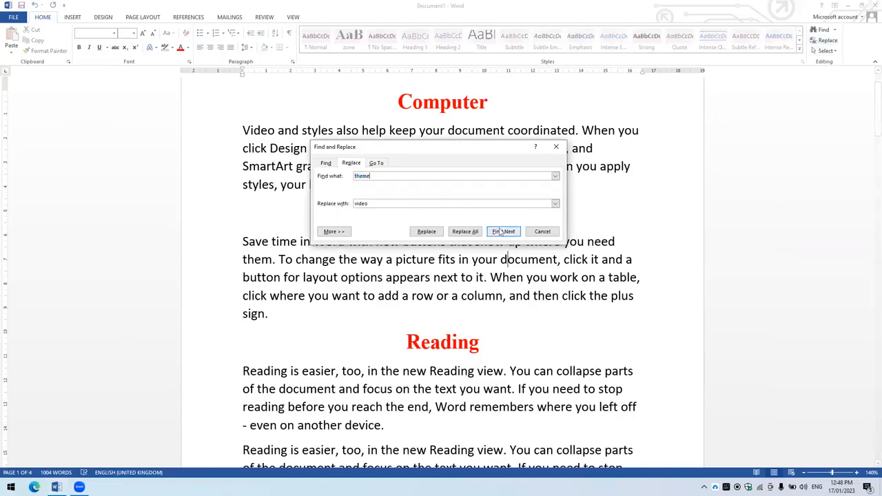
{"action": "left_click", "coordinate": [456, 233]}
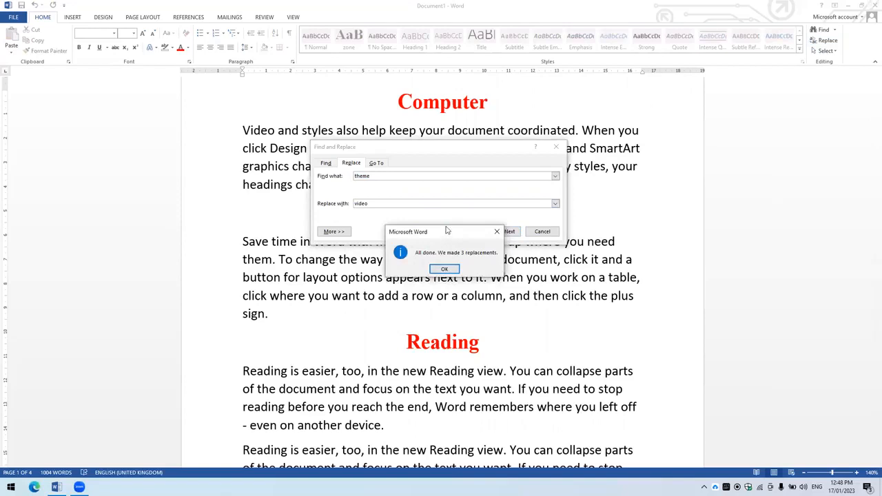
{"action": "left_click_drag", "start_coordinate": [447, 230], "coordinate": [467, 167]}
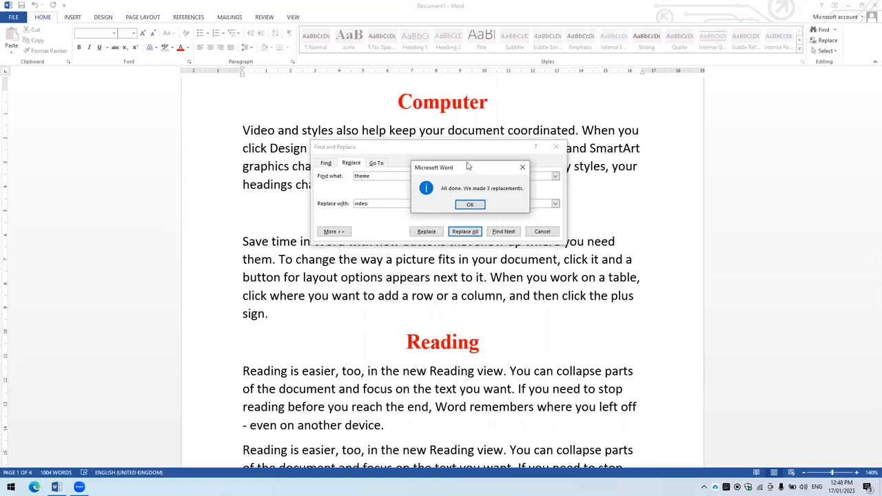
{"action": "left_click", "coordinate": [470, 205]}
{"action": "scroll", "coordinate": [509, 241], "scroll_direction": "down", "scroll_amount": 3}
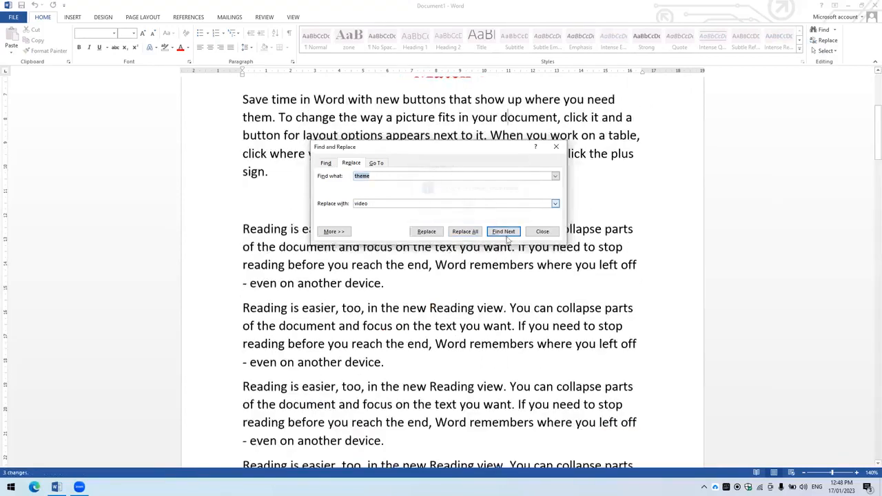
{"action": "left_click", "coordinate": [544, 233]}
{"action": "scroll", "coordinate": [661, 172], "scroll_direction": "up", "scroll_amount": 3}
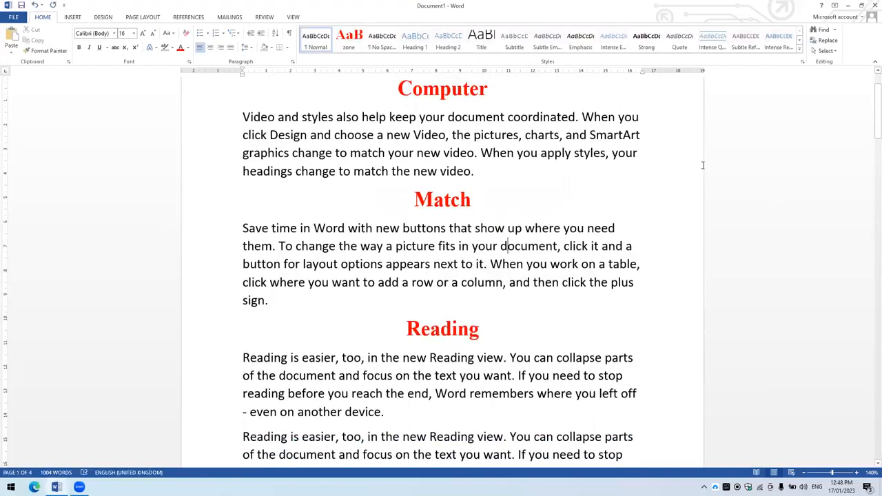
- Select the whole document, and clear the selection by placing the cursor after the paragraph under "Computer"
{"action": "left_click", "coordinate": [825, 42]}
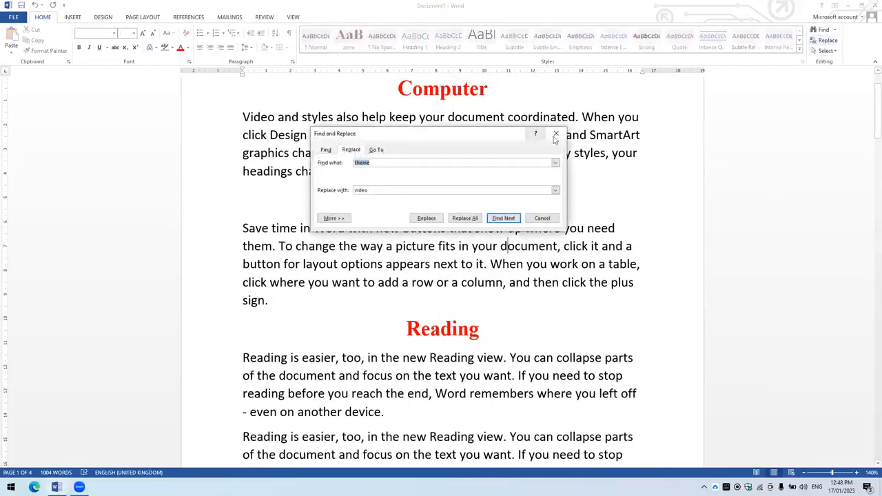
{"action": "key", "text": "Escape"}
{"action": "left_click", "coordinate": [822, 51]}
{"action": "left_click", "coordinate": [758, 62]}
{"action": "left_click", "coordinate": [570, 155]}
{"action": "scroll", "coordinate": [562, 172], "scroll_direction": "up", "scroll_amount": 1}
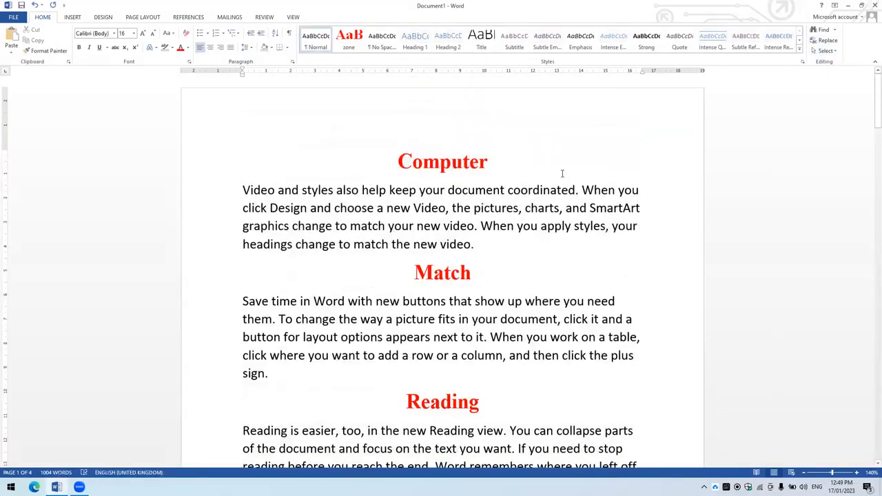
{"action": "key", "text": "ctrl+a"}
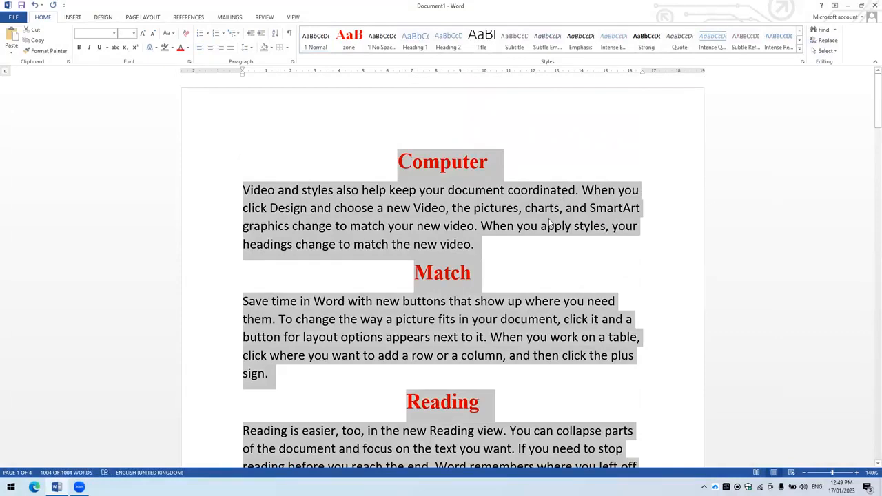
{"action": "left_click", "coordinate": [522, 242]}
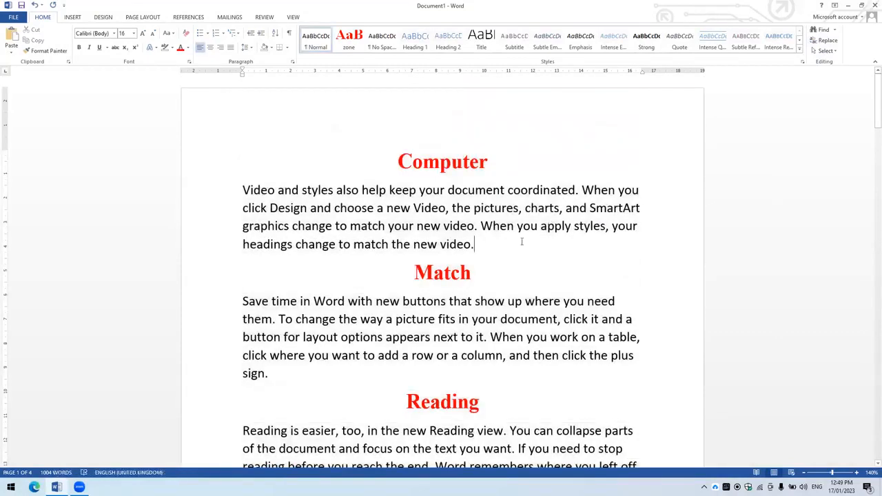
- Review the available text selection commands and display the Insert commands
{"action": "left_click", "coordinate": [825, 50]}
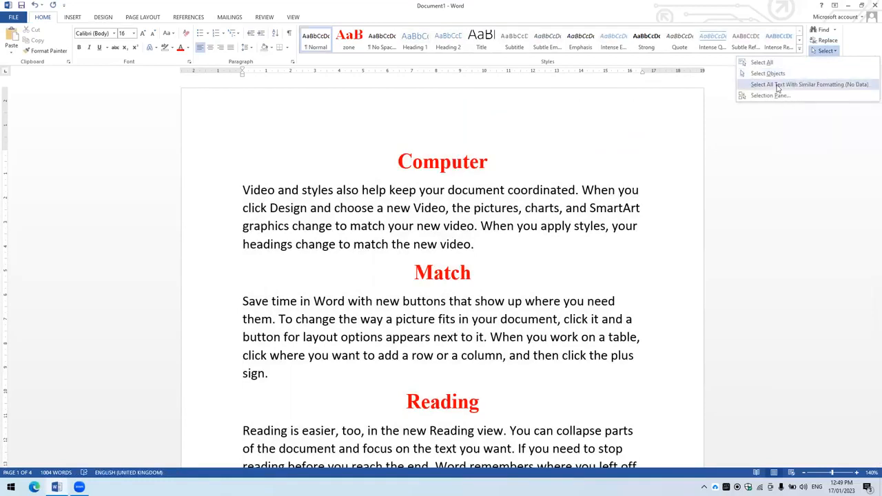
{"action": "left_click", "coordinate": [704, 159]}
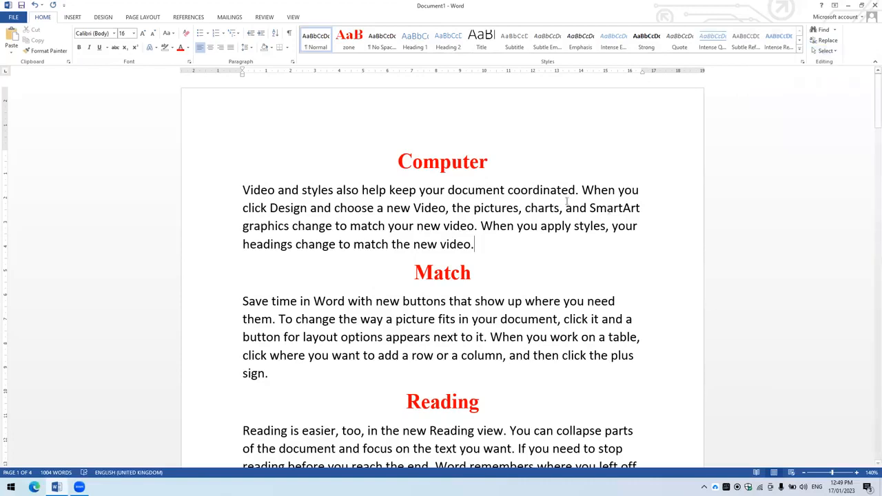
{"action": "left_click", "coordinate": [82, 19]}
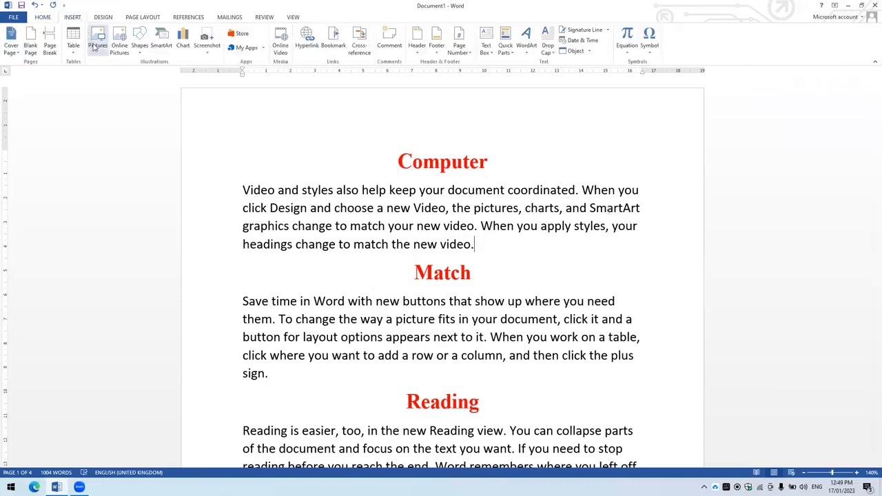
- Return to the Home commands and review the available text selection options
{"action": "left_click", "coordinate": [51, 18]}
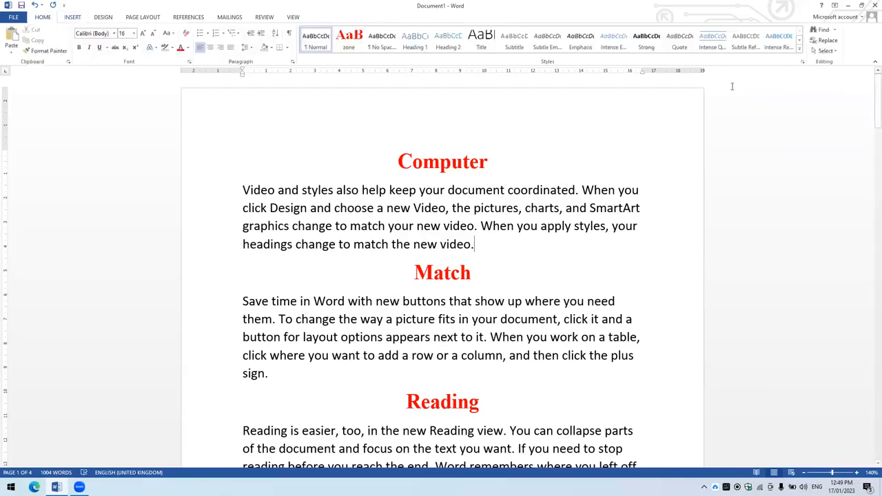
{"action": "left_click", "coordinate": [831, 51]}
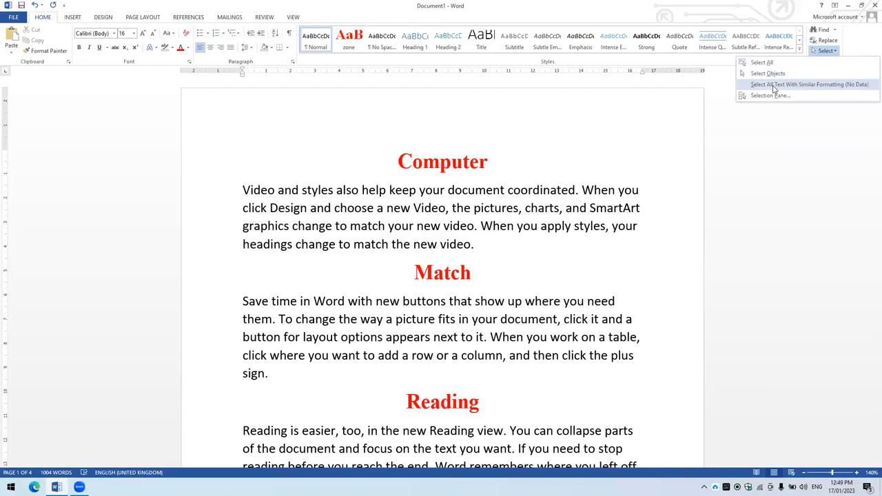
{"action": "left_click", "coordinate": [581, 174]}
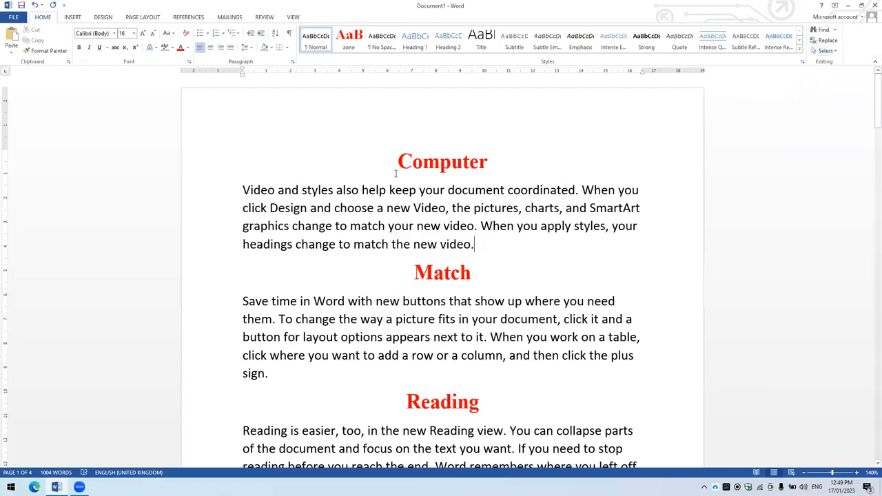
- Select the "Computer" heading and extend the selection to all text with similar formatting
{"action": "left_click", "coordinate": [403, 162]}
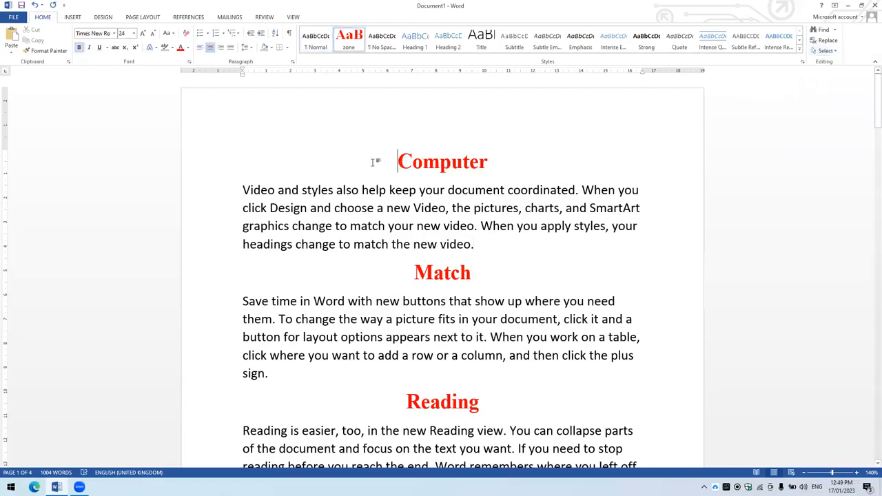
{"action": "left_click", "coordinate": [202, 167]}
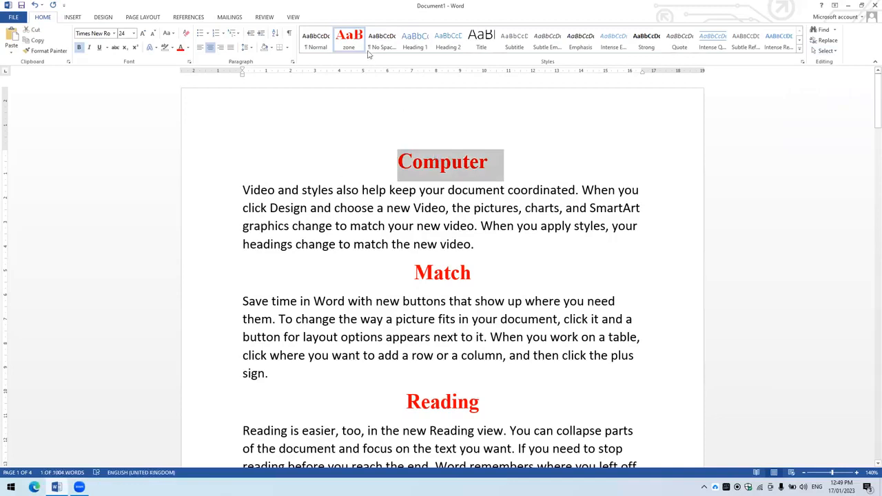
{"action": "left_click", "coordinate": [544, 171]}
{"action": "left_click", "coordinate": [212, 174]}
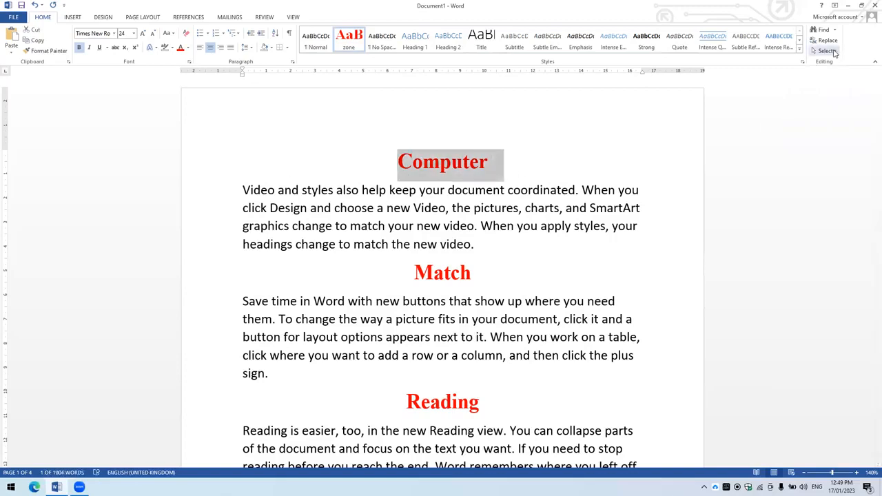
{"action": "left_click", "coordinate": [832, 52]}
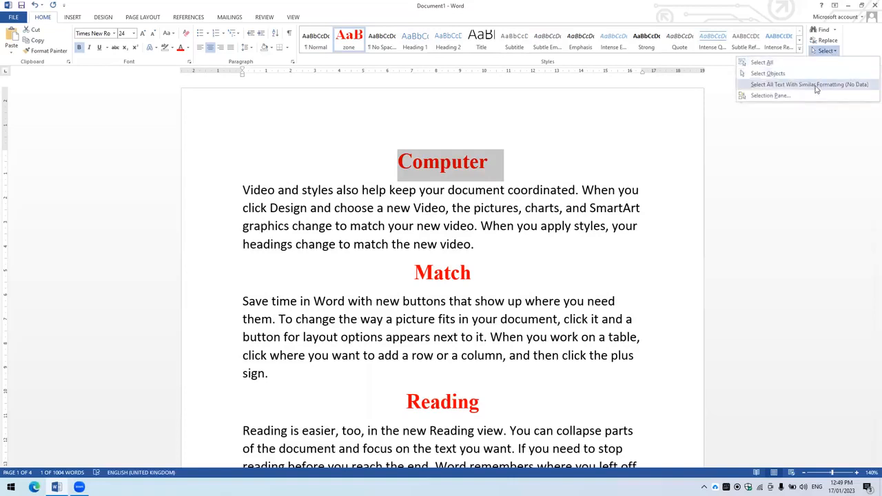
{"action": "left_click", "coordinate": [816, 85]}
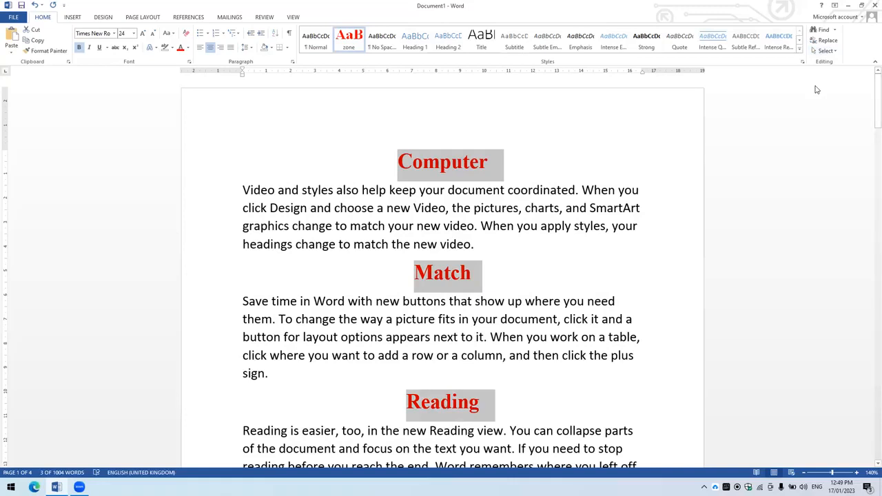
- Examine which headings are selected throughout the document, and clear the selection by placing the cursor in "charts" under "Computer"
{"action": "scroll", "coordinate": [717, 112], "scroll_direction": "down", "scroll_amount": 6}
{"action": "scroll", "coordinate": [677, 134], "scroll_direction": "down", "scroll_amount": 20}
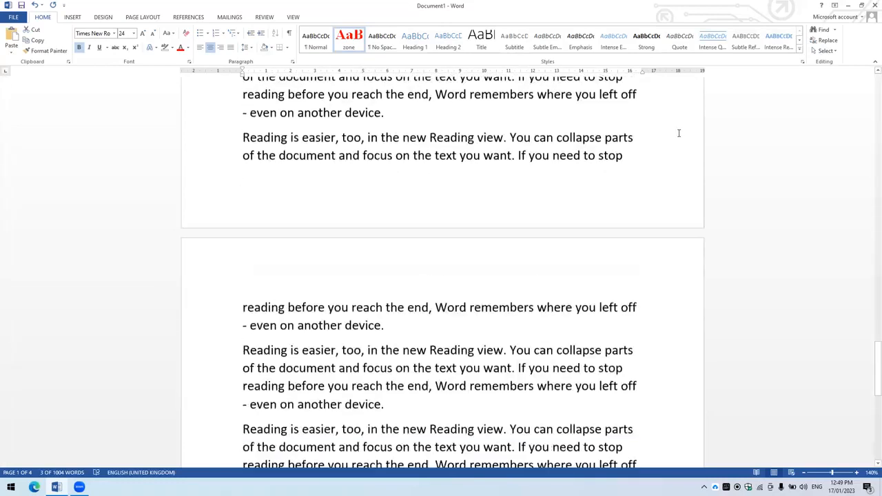
{"action": "left_click_drag", "start_coordinate": [871, 360], "coordinate": [870, 78]}
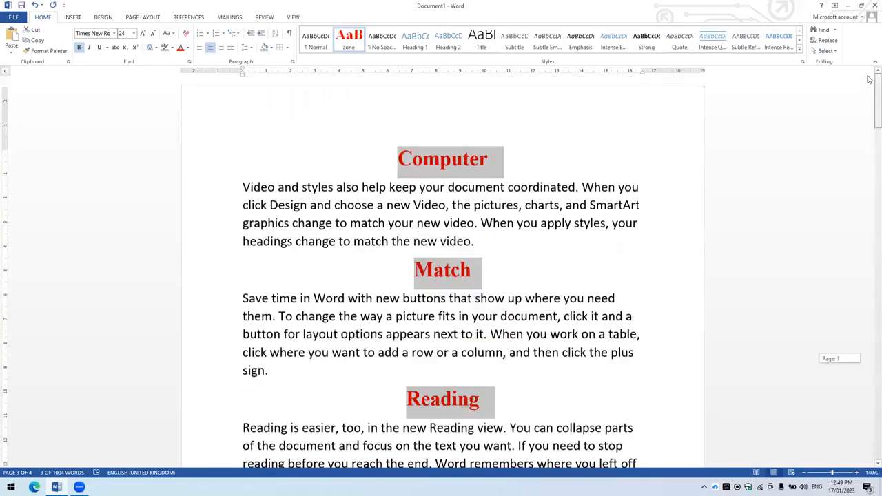
{"action": "scroll", "coordinate": [555, 242], "scroll_direction": "down", "scroll_amount": 1}
{"action": "scroll", "coordinate": [552, 222], "scroll_direction": "up", "scroll_amount": 1}
{"action": "scroll", "coordinate": [526, 218], "scroll_direction": "down", "scroll_amount": 9}
{"action": "scroll", "coordinate": [528, 213], "scroll_direction": "up", "scroll_amount": 3}
{"action": "scroll", "coordinate": [528, 212], "scroll_direction": "up", "scroll_amount": 6}
{"action": "left_click", "coordinate": [531, 208]}
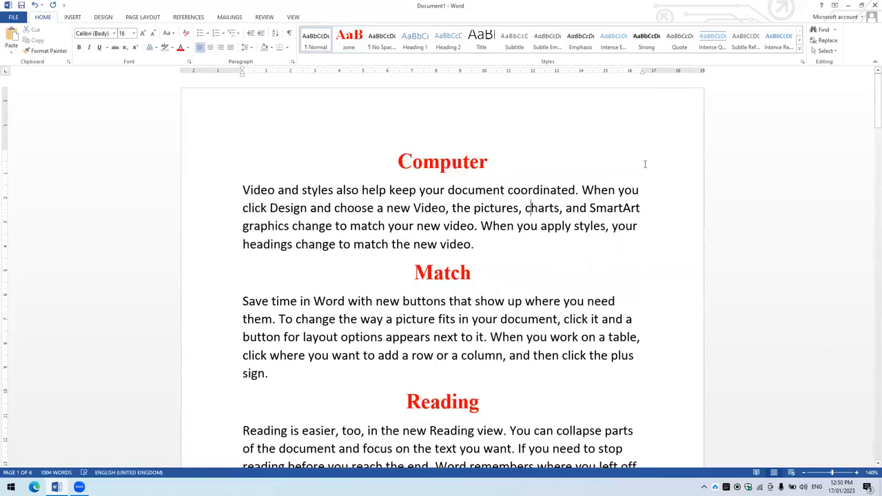
- Review the selection options without applying one, and view the Insert commands before returning to the Home commands
{"action": "left_click", "coordinate": [821, 51]}
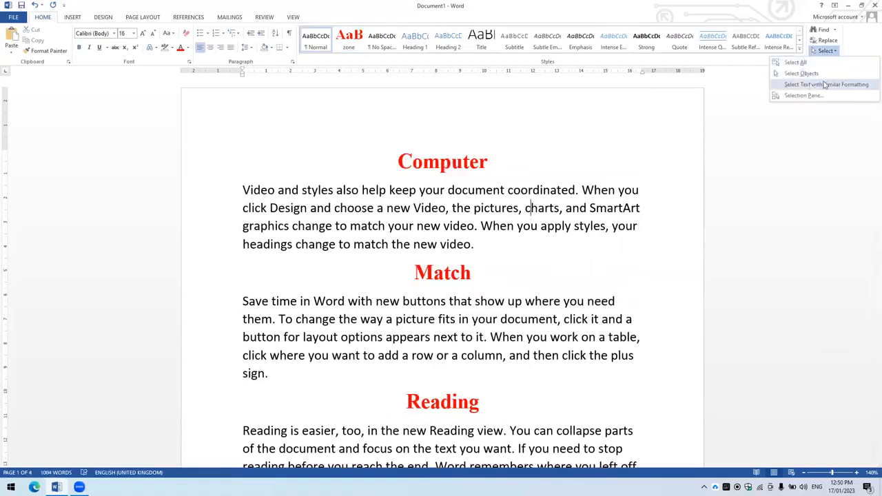
{"action": "left_click", "coordinate": [579, 228]}
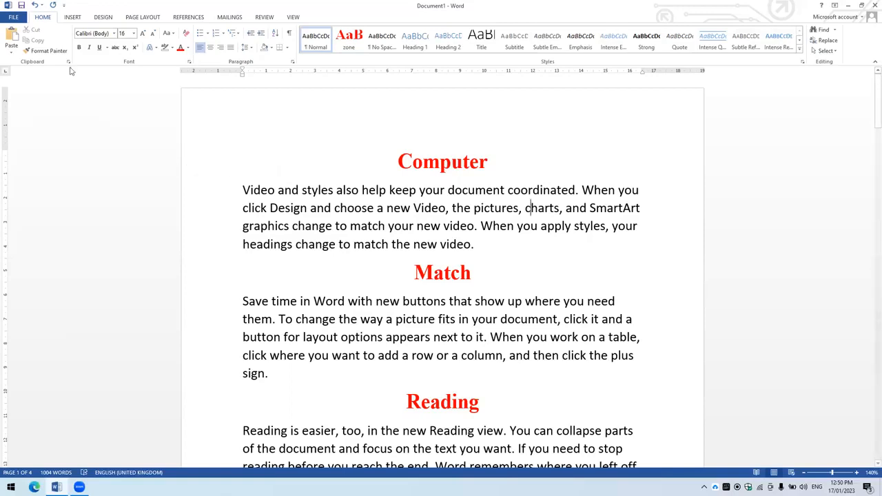
{"action": "left_click", "coordinate": [73, 18]}
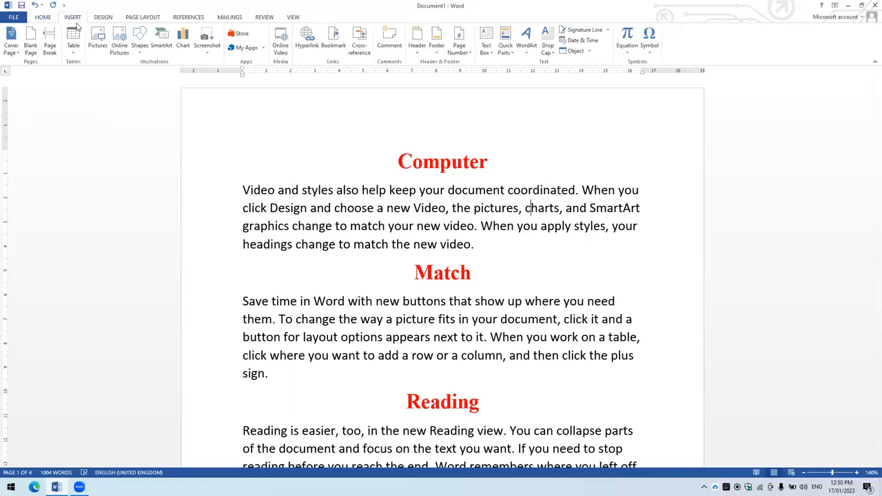
{"action": "left_click", "coordinate": [43, 17]}
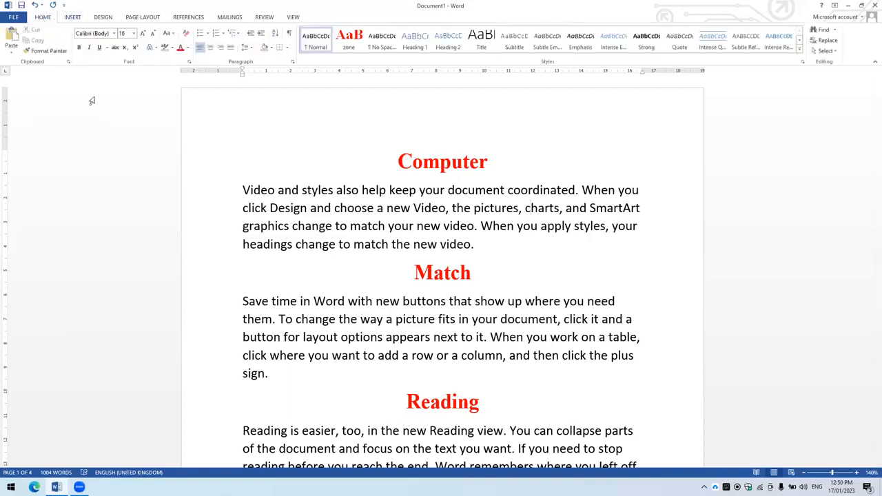